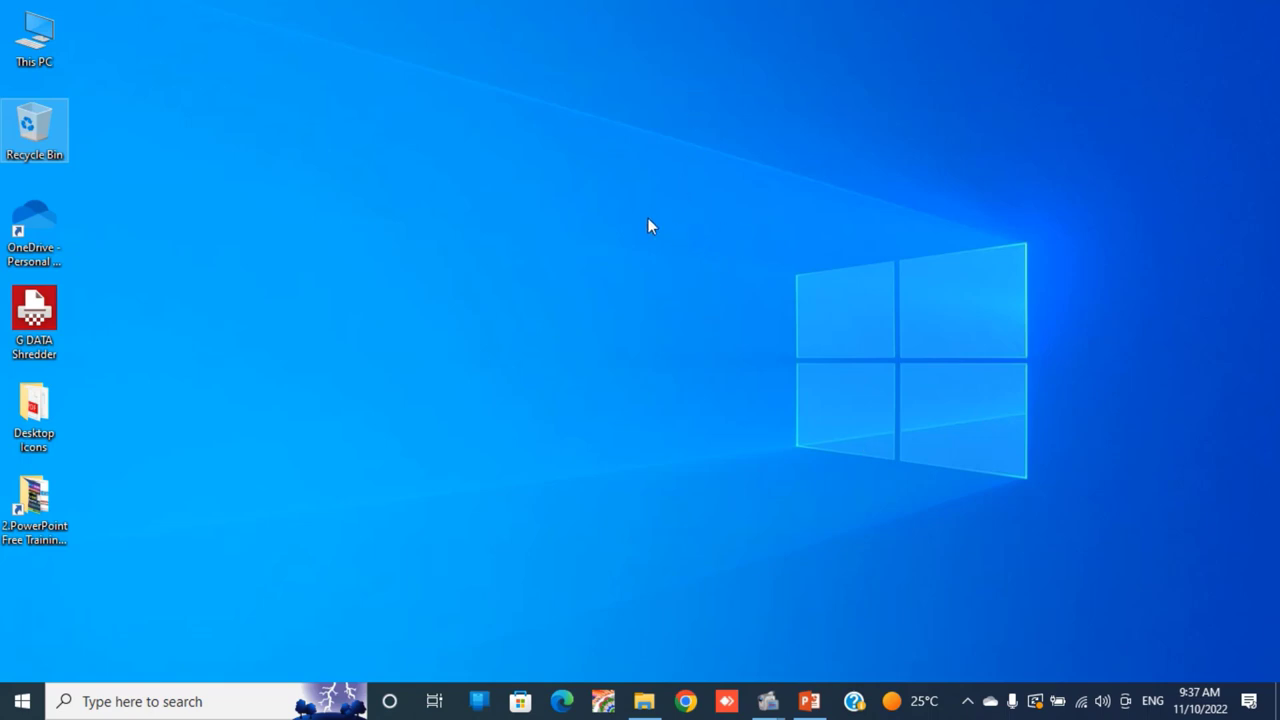
- Create a new folder on the desktop and name it Session-01
{"action": "right_click", "coordinate": [641, 193]}
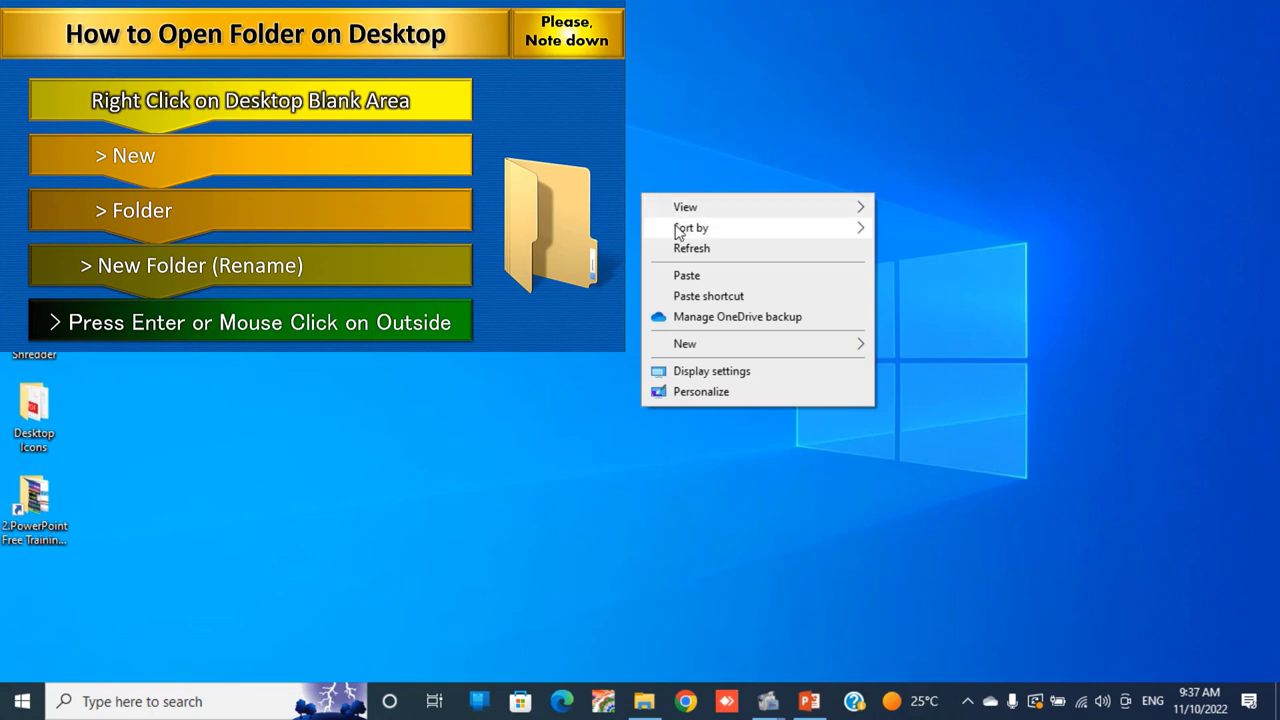
{"action": "mouse_move", "coordinate": [700, 352]}
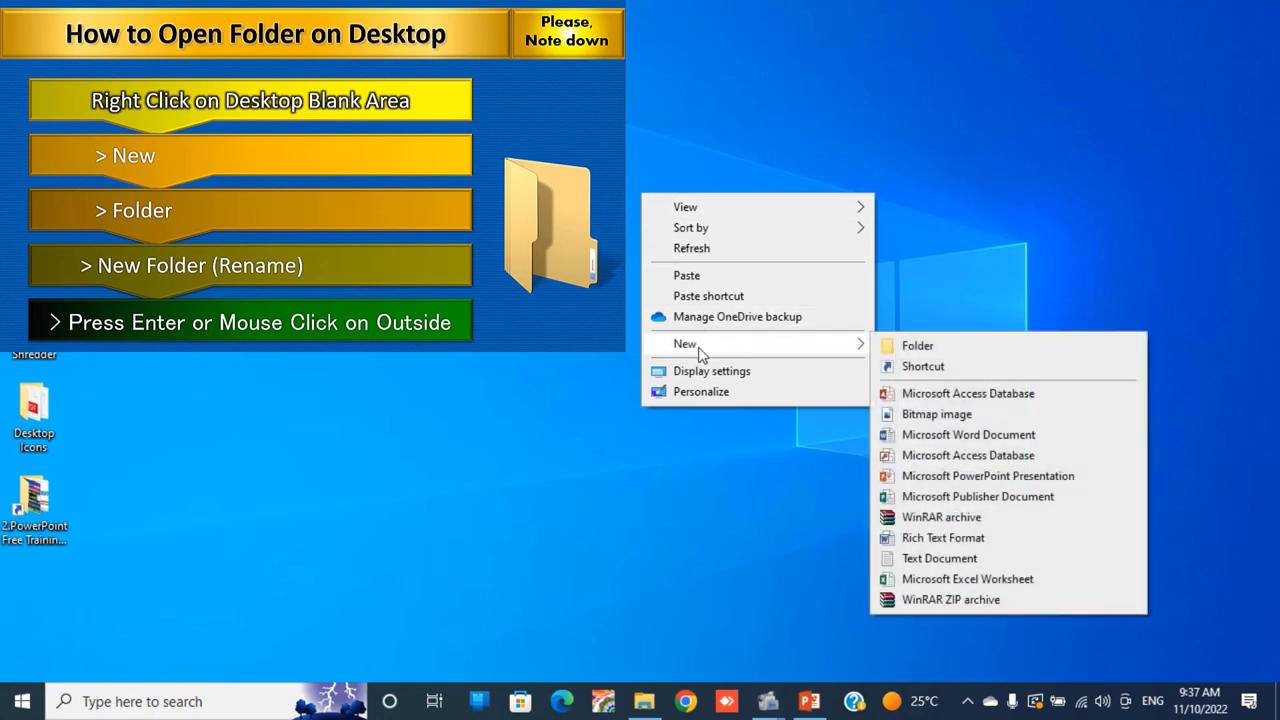
{"action": "left_click", "coordinate": [918, 346]}
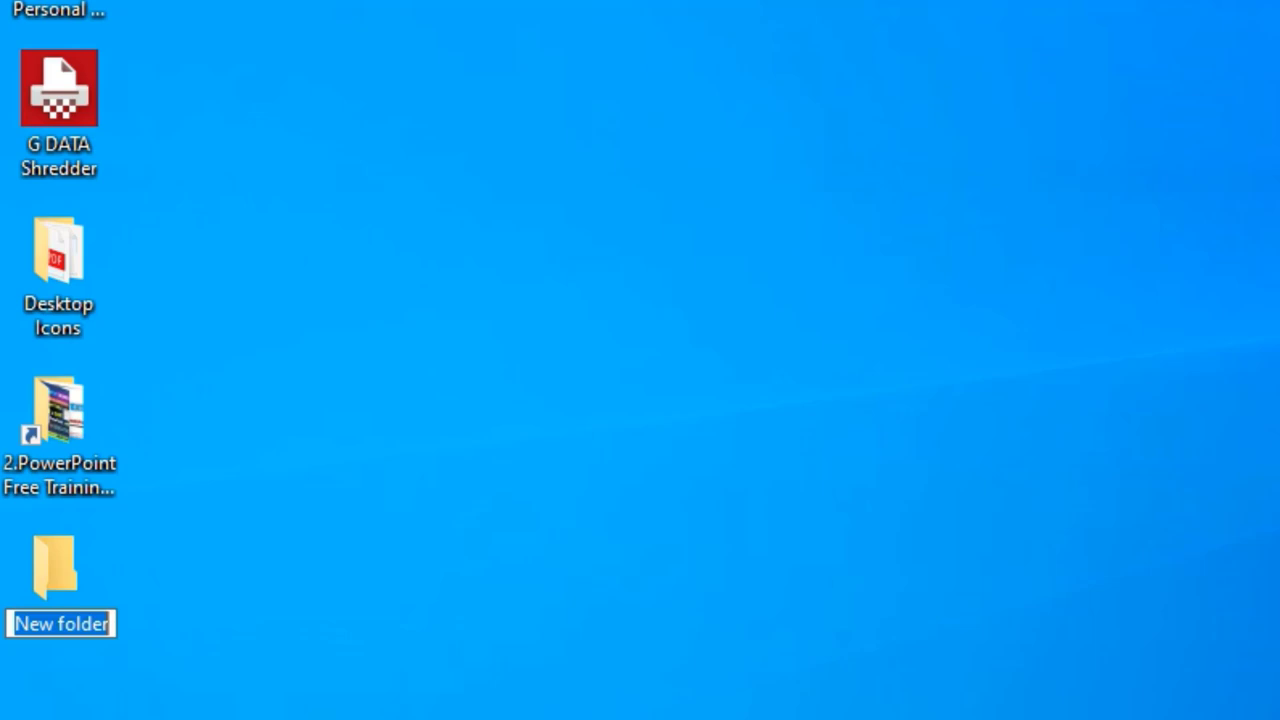
{"action": "type", "text": "Ses"}
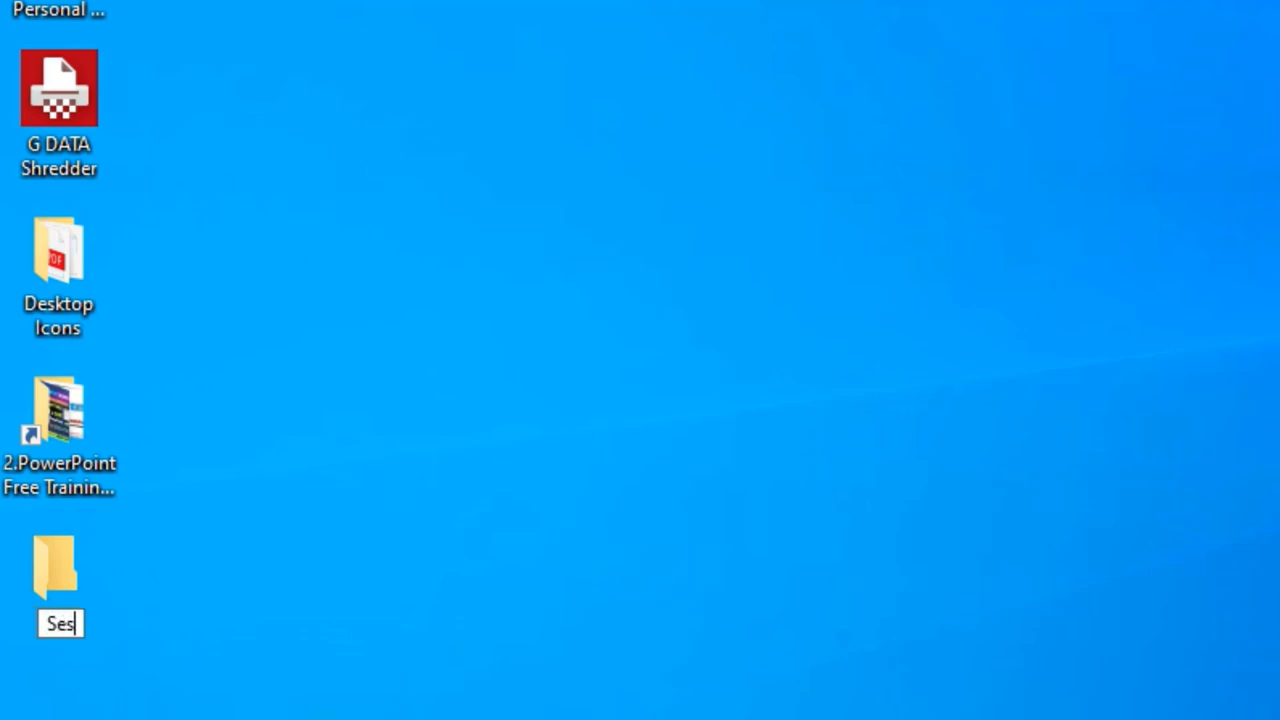
{"action": "type", "text": "sion-01"}
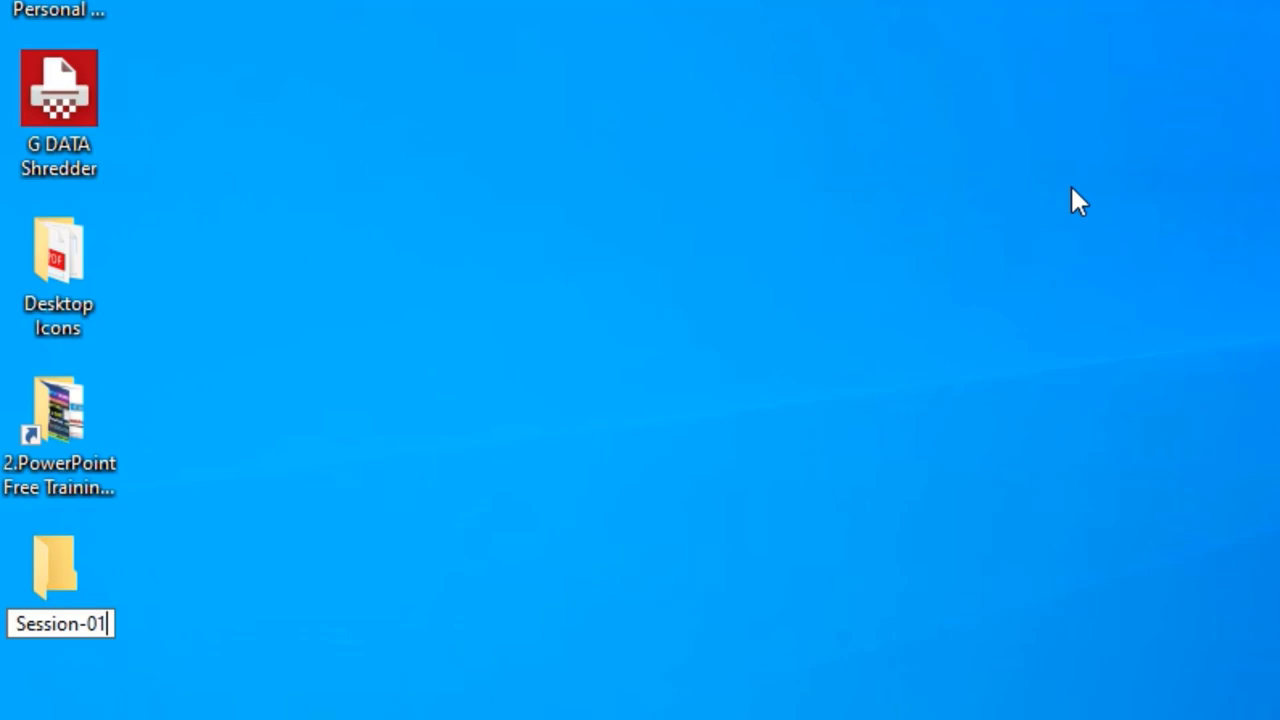
{"action": "key", "text": "Return"}
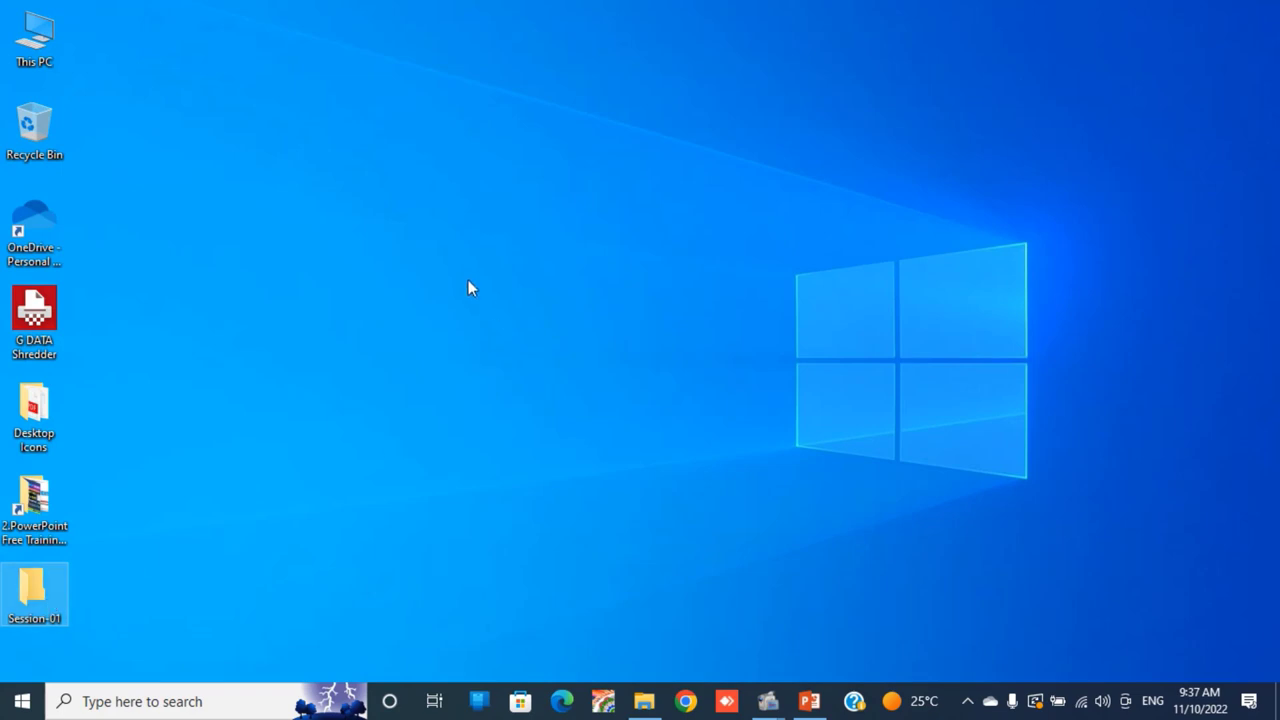
- Create another new folder on the desktop and name it Session-02
{"action": "right_click", "coordinate": [497, 156]}
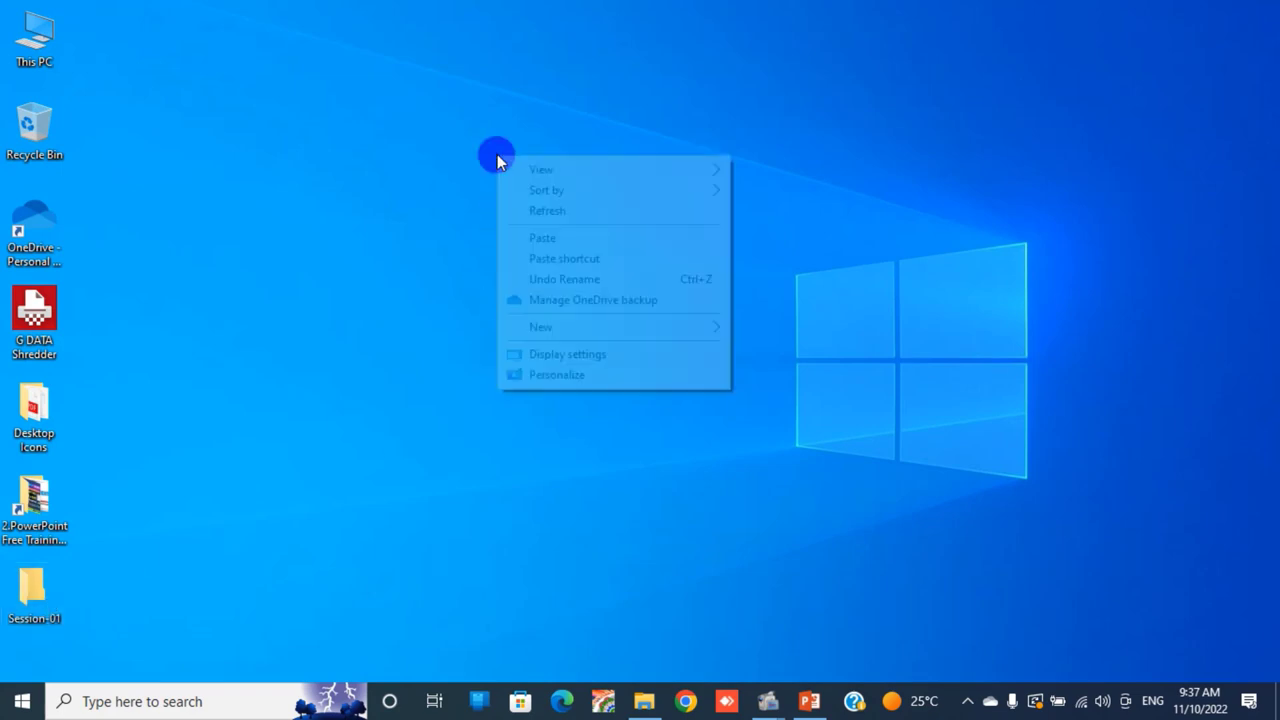
{"action": "mouse_move", "coordinate": [560, 328]}
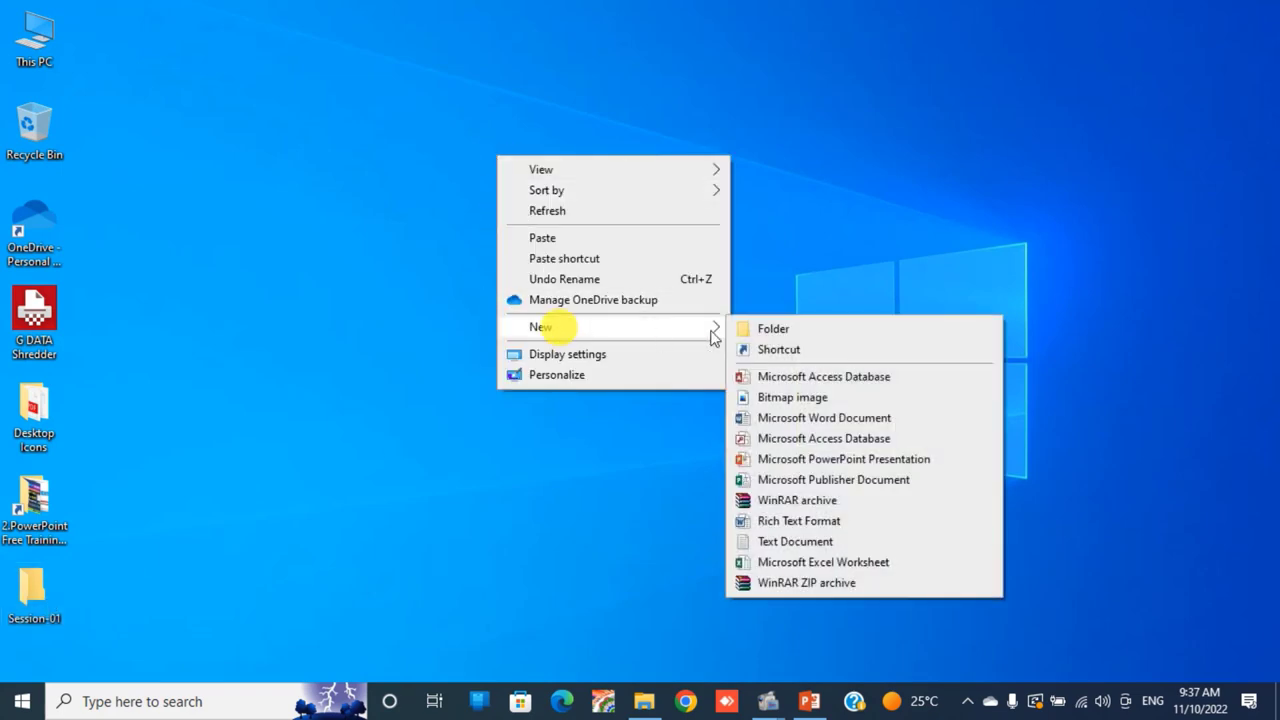
{"action": "left_click", "coordinate": [768, 336]}
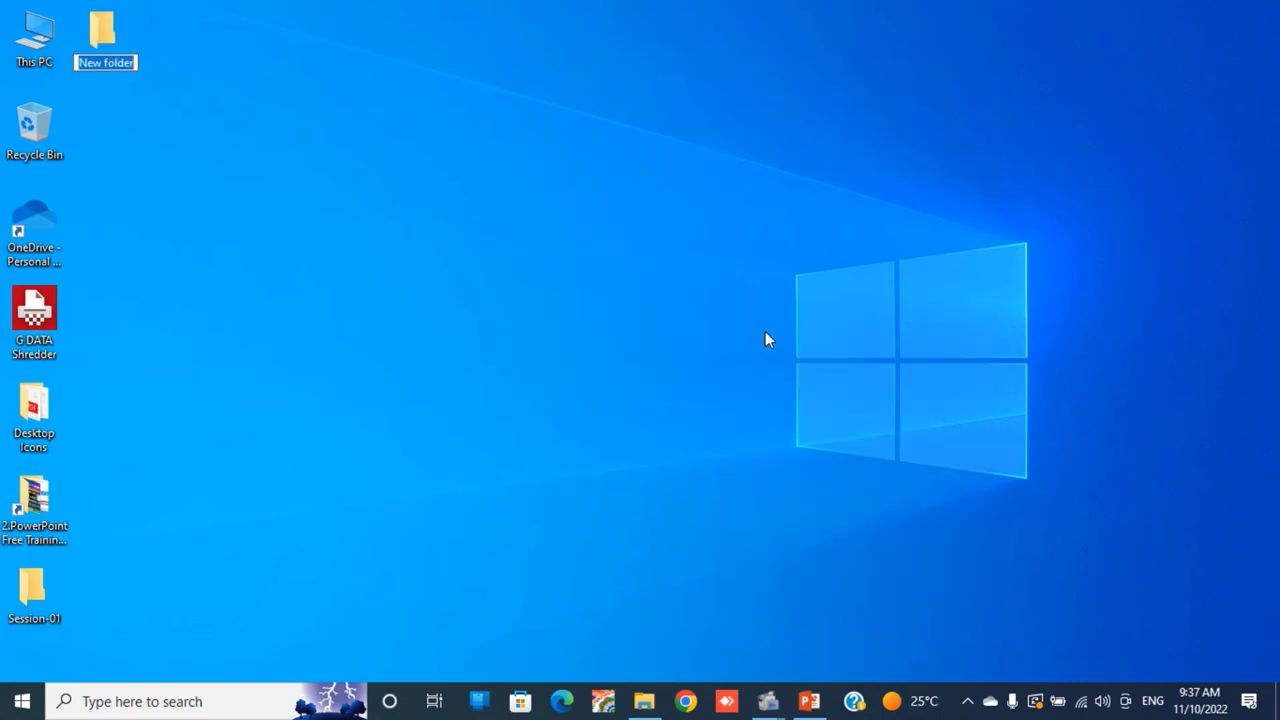
{"action": "type", "text": "Sess"}
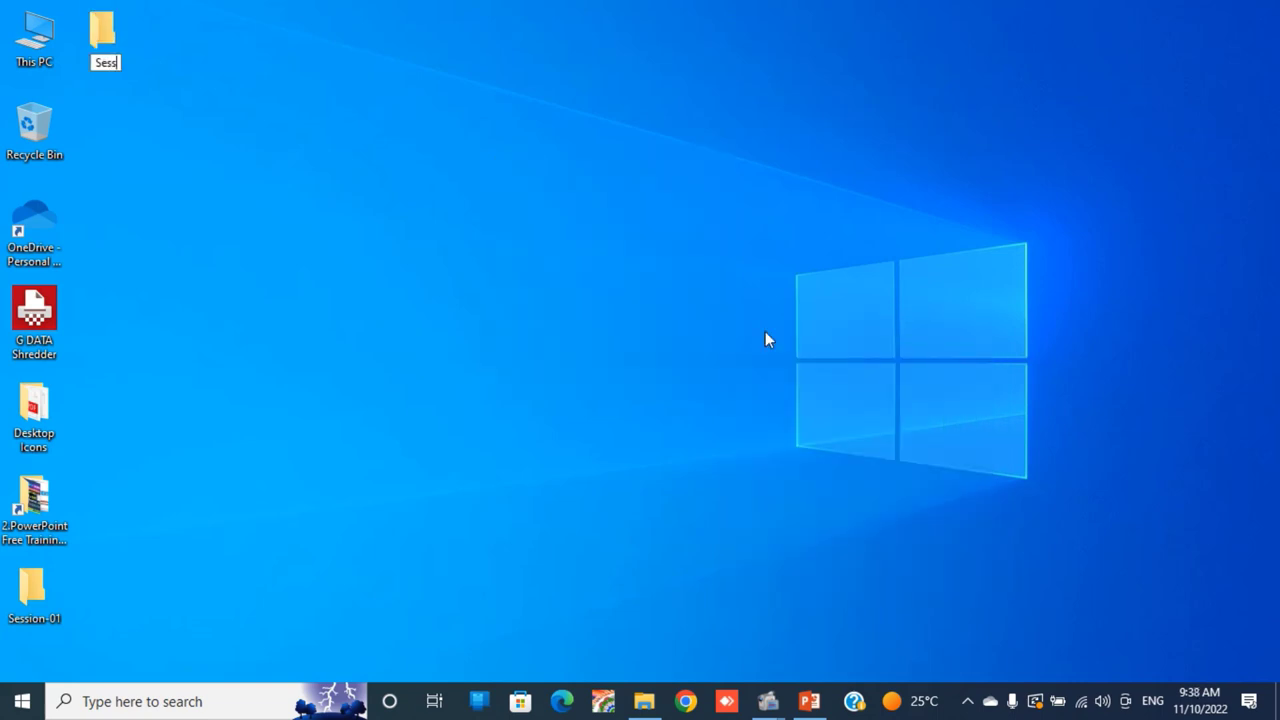
{"action": "type", "text": "ion-02"}
{"action": "key", "text": "Return"}
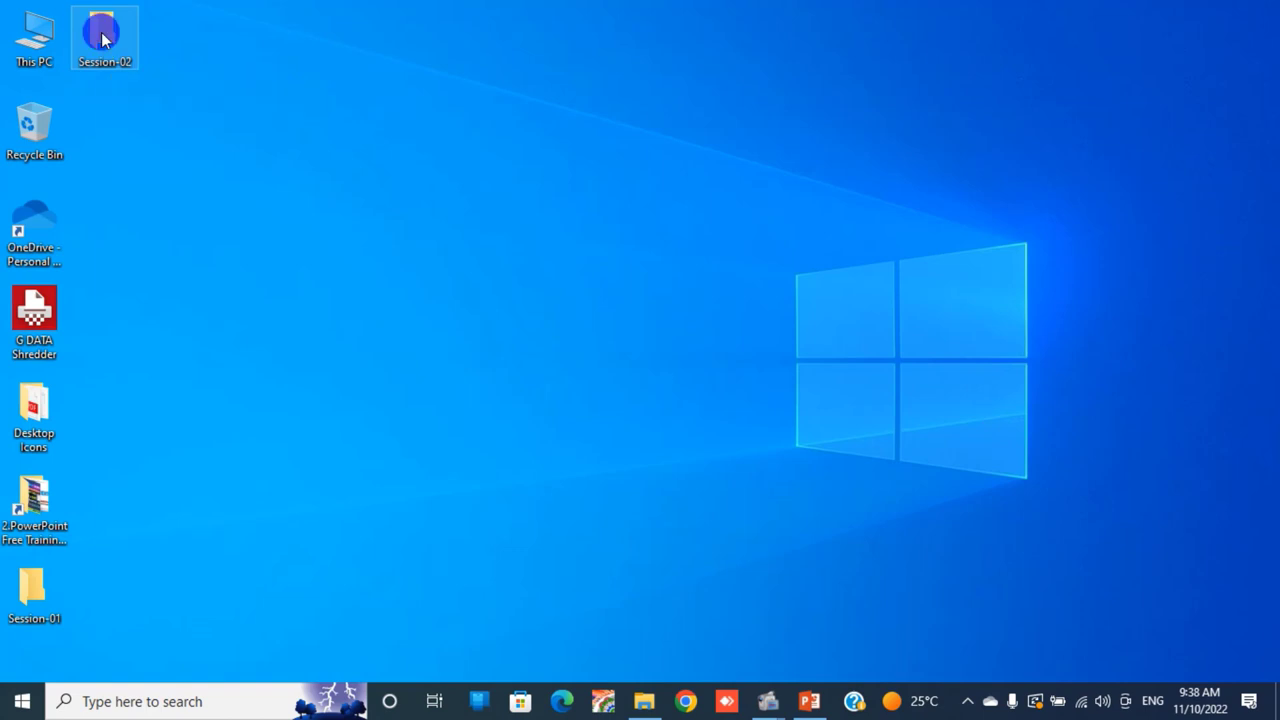
- Rename the Session-02 folder on the desktop as 123
{"action": "right_click", "coordinate": [102, 34]}
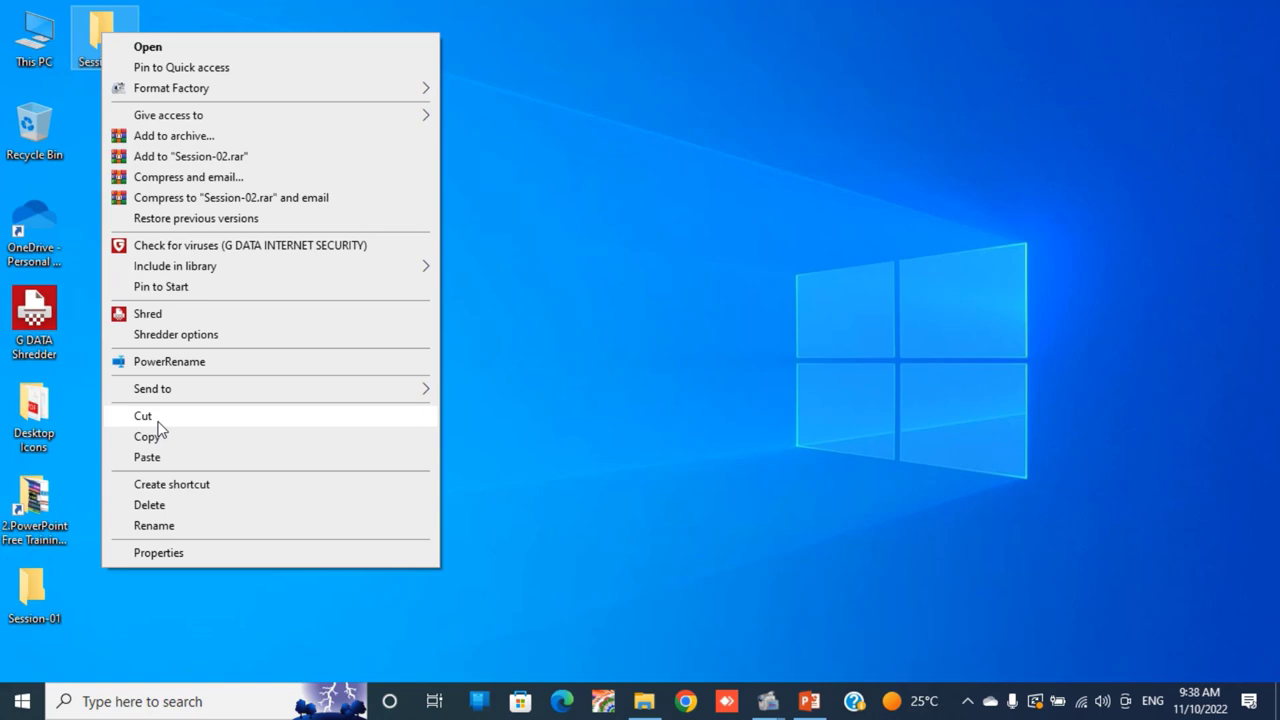
{"action": "left_click", "coordinate": [150, 527]}
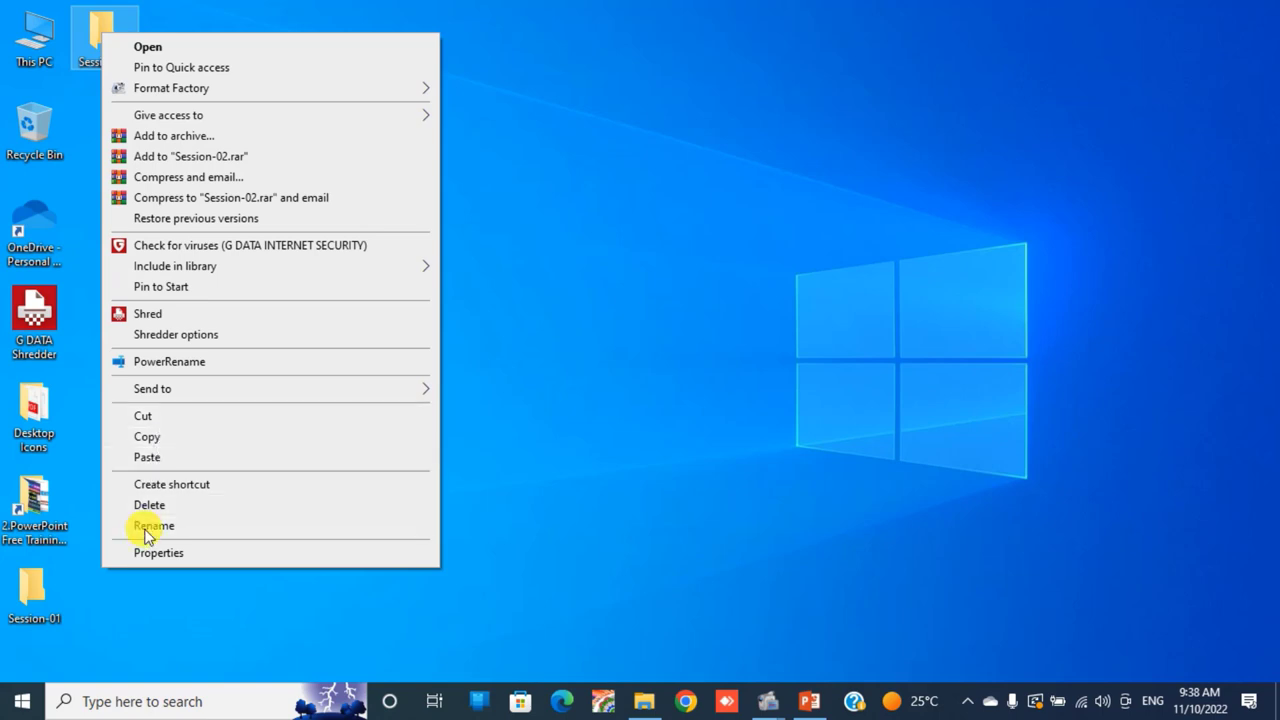
{"action": "type", "text": "123"}
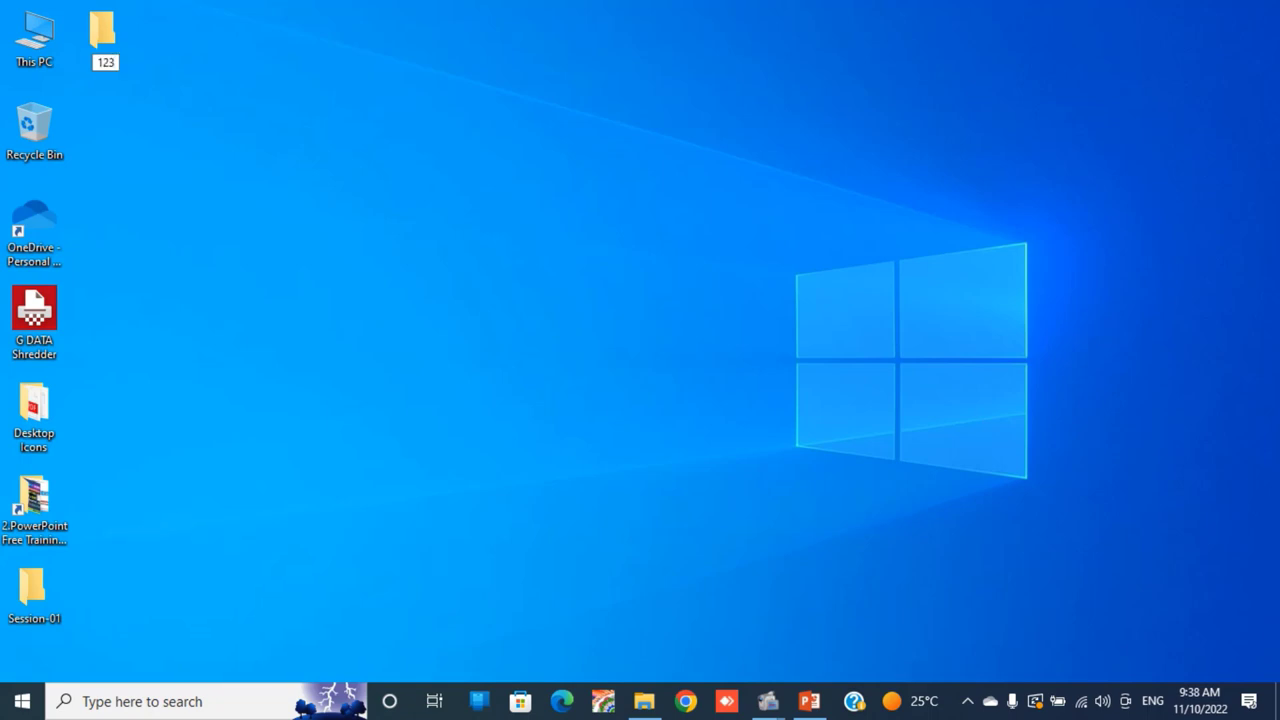
{"action": "left_click", "coordinate": [251, 266]}
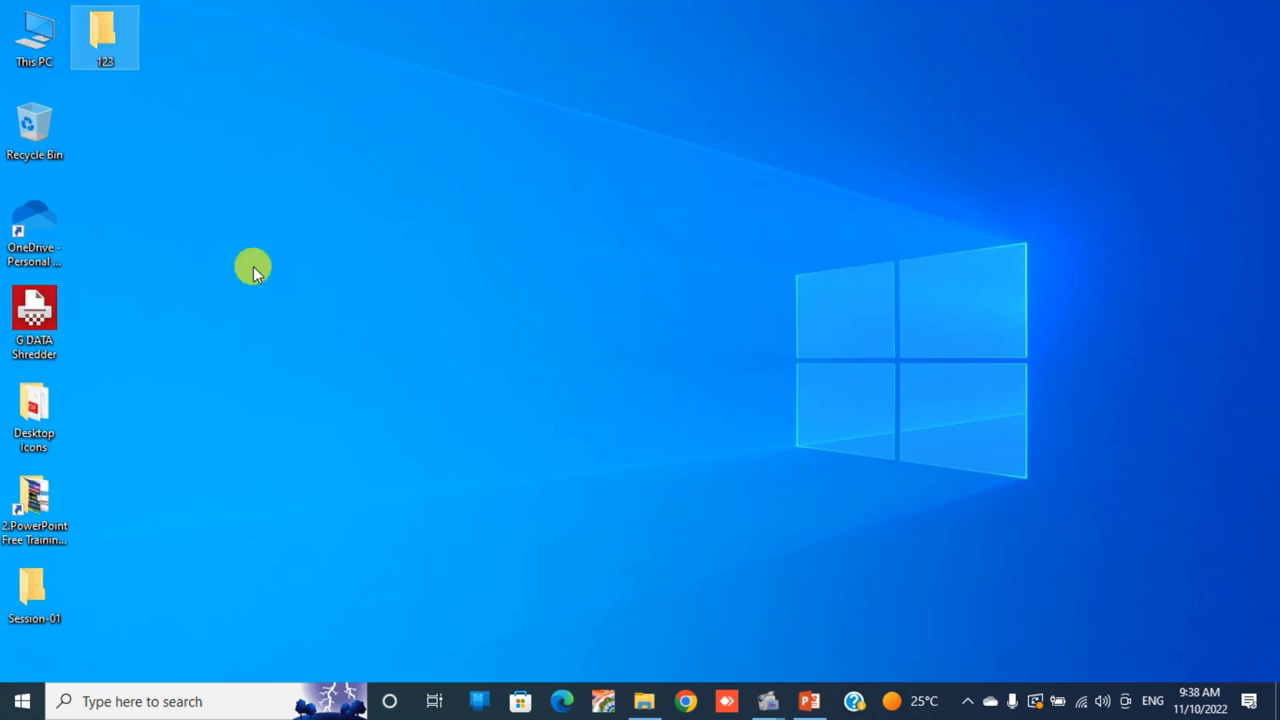
- Rename the Session-01 folder on the desktop as 456
{"action": "right_click", "coordinate": [34, 600]}
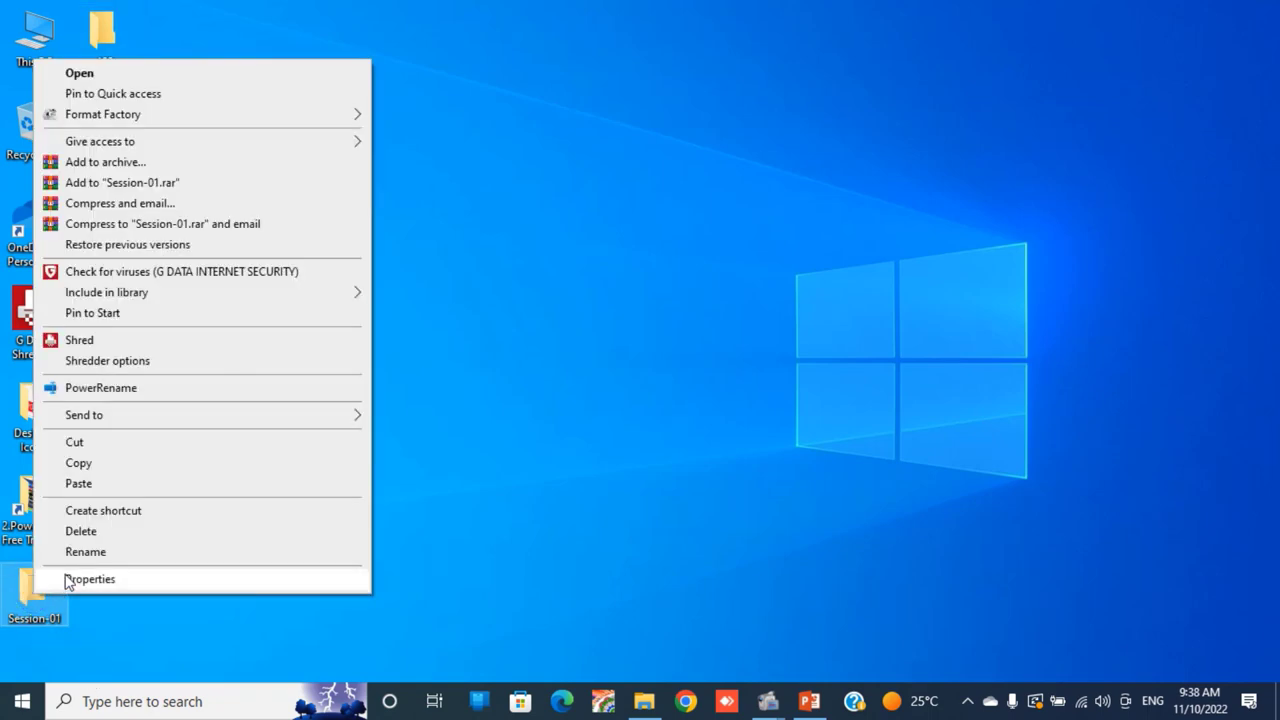
{"action": "left_click", "coordinate": [85, 552]}
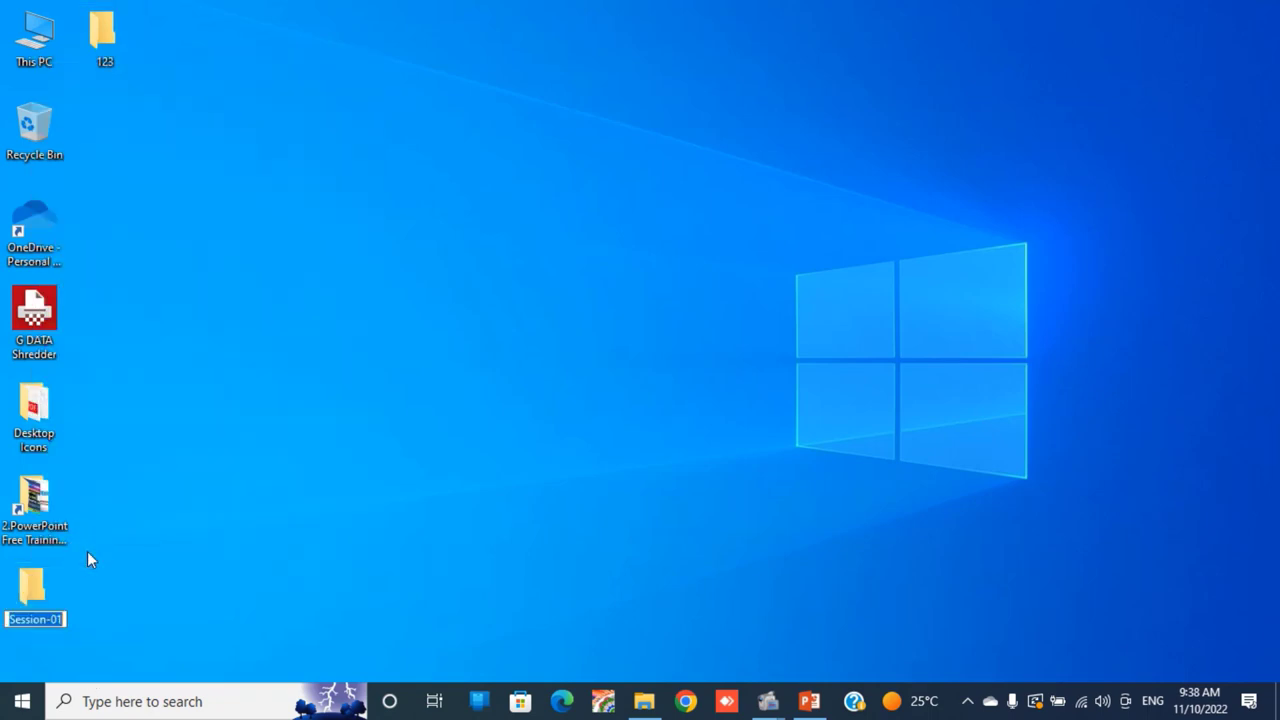
{"action": "type", "text": "456"}
{"action": "left_click", "coordinate": [238, 370]}
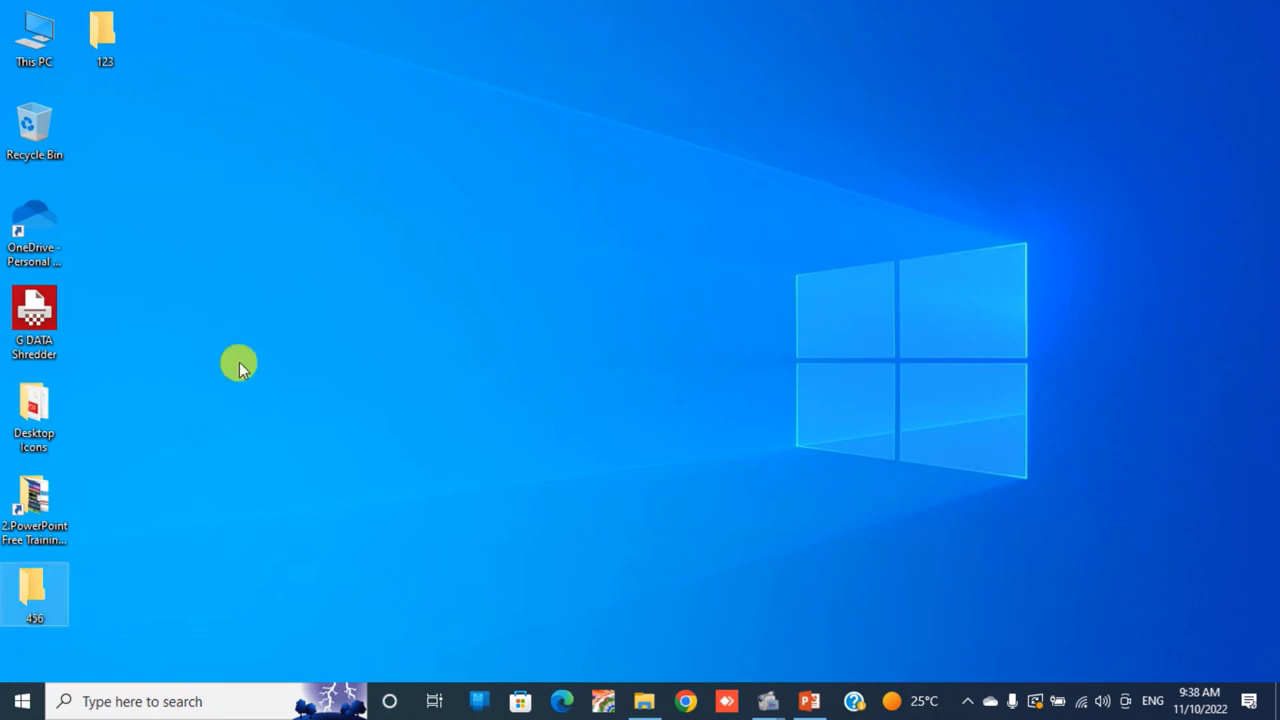
- Delete the 123 folder from the desktop and open the Recycle Bin in a smaller window clear of the desktop icons
{"action": "right_click", "coordinate": [111, 45]}
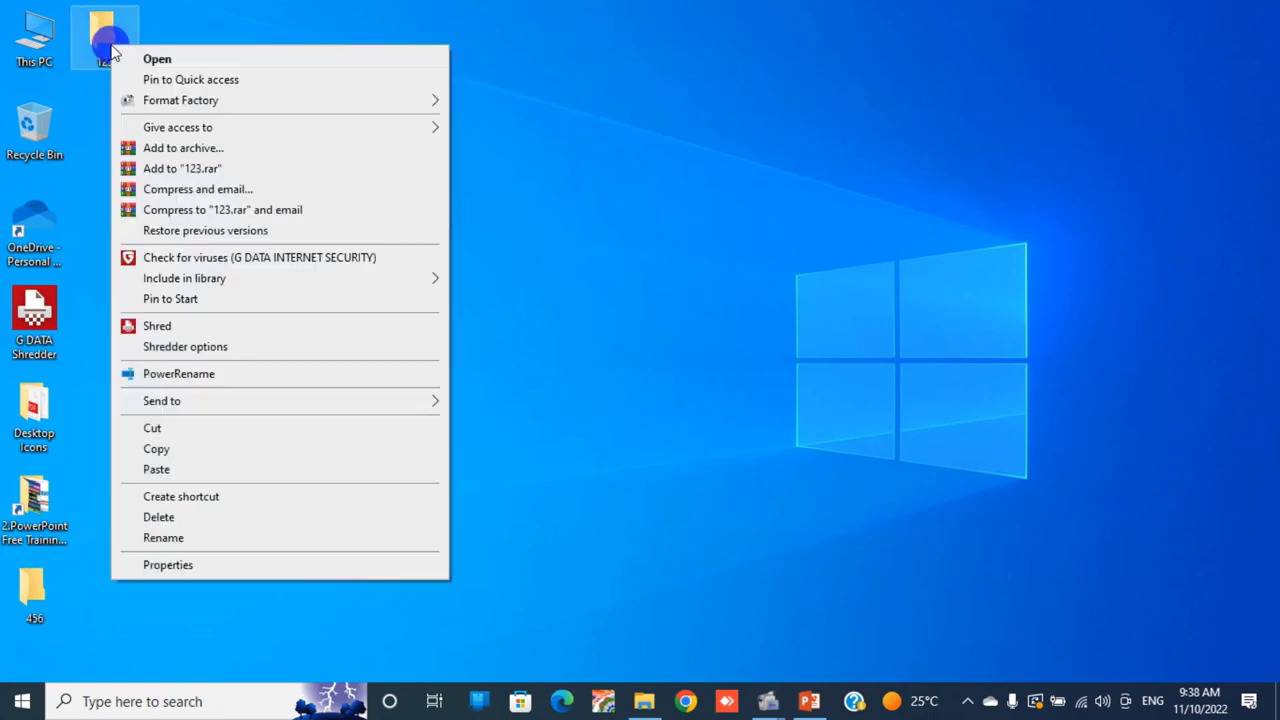
{"action": "left_click", "coordinate": [166, 517]}
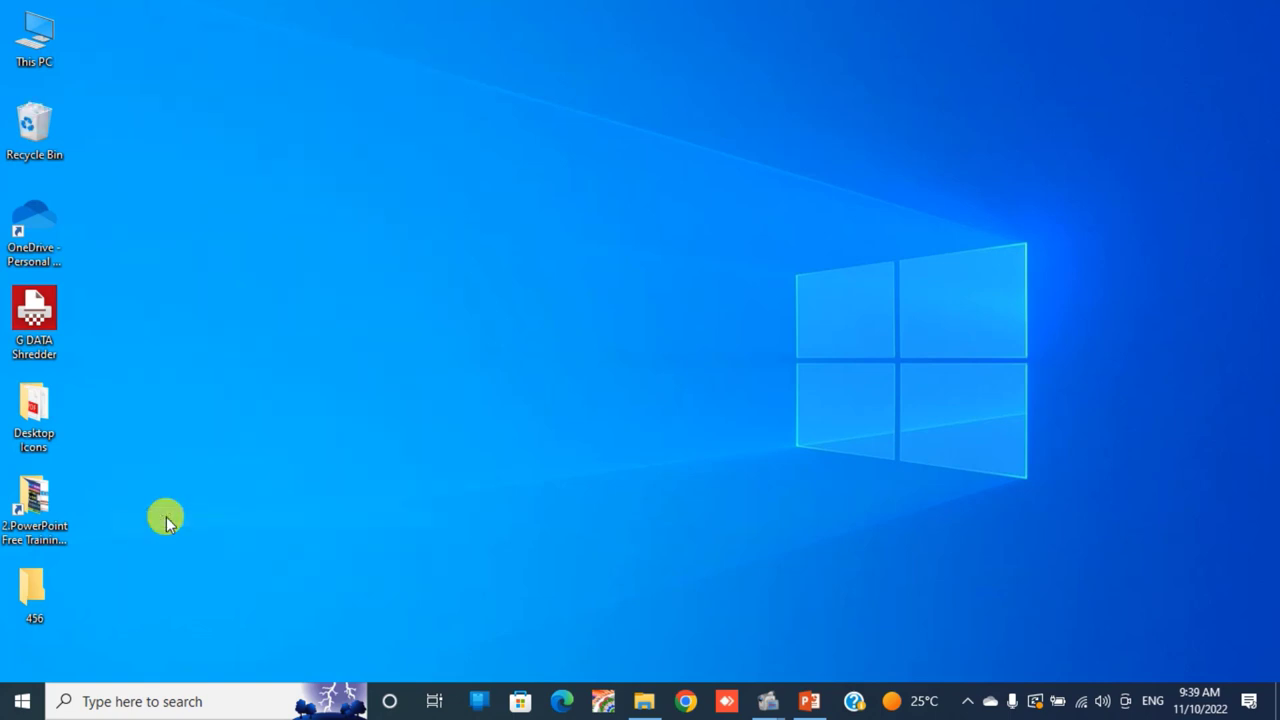
{"action": "right_click", "coordinate": [35, 133]}
{"action": "left_click", "coordinate": [75, 139]}
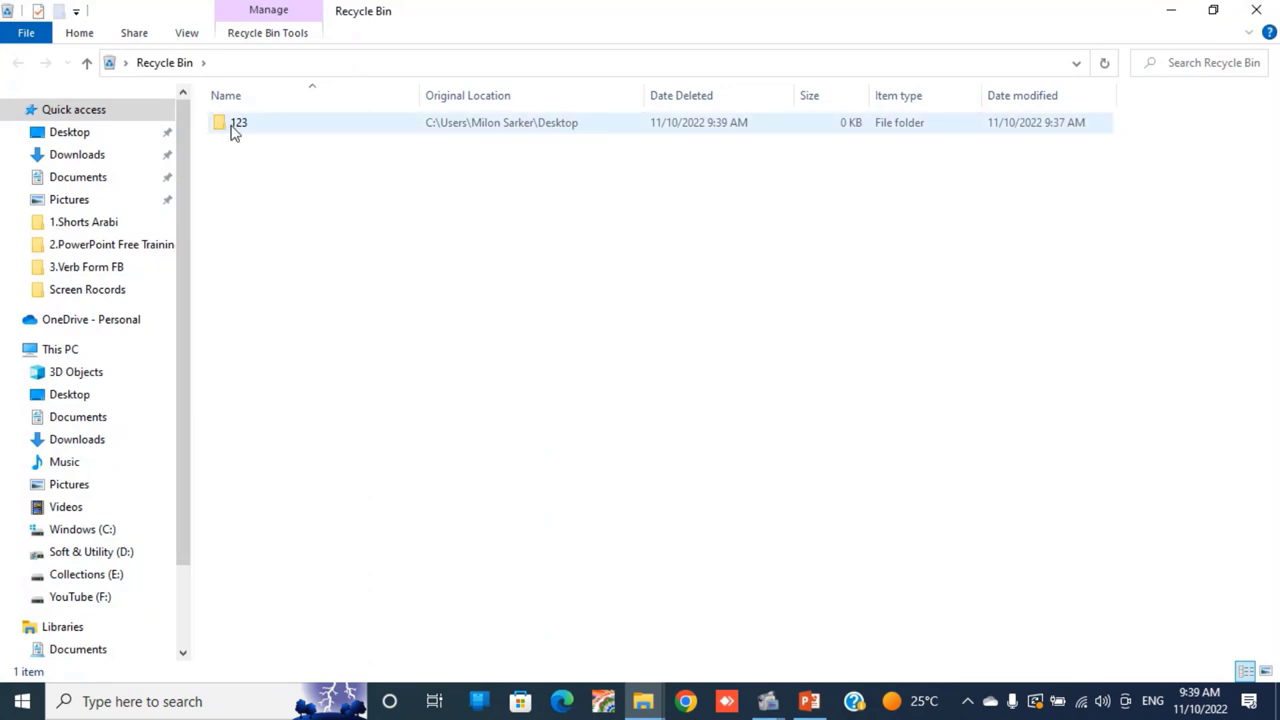
{"action": "left_click", "coordinate": [1213, 10]}
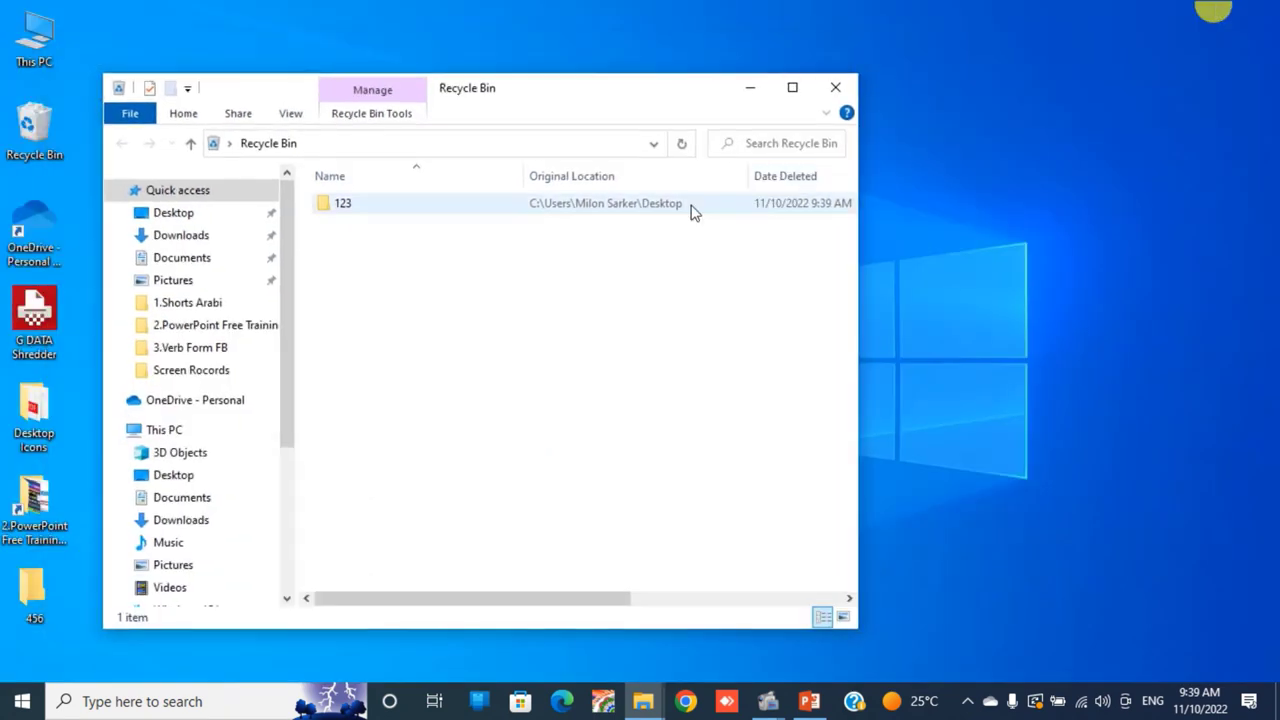
{"action": "left_click_drag", "start_coordinate": [512, 105], "coordinate": [710, 50]}
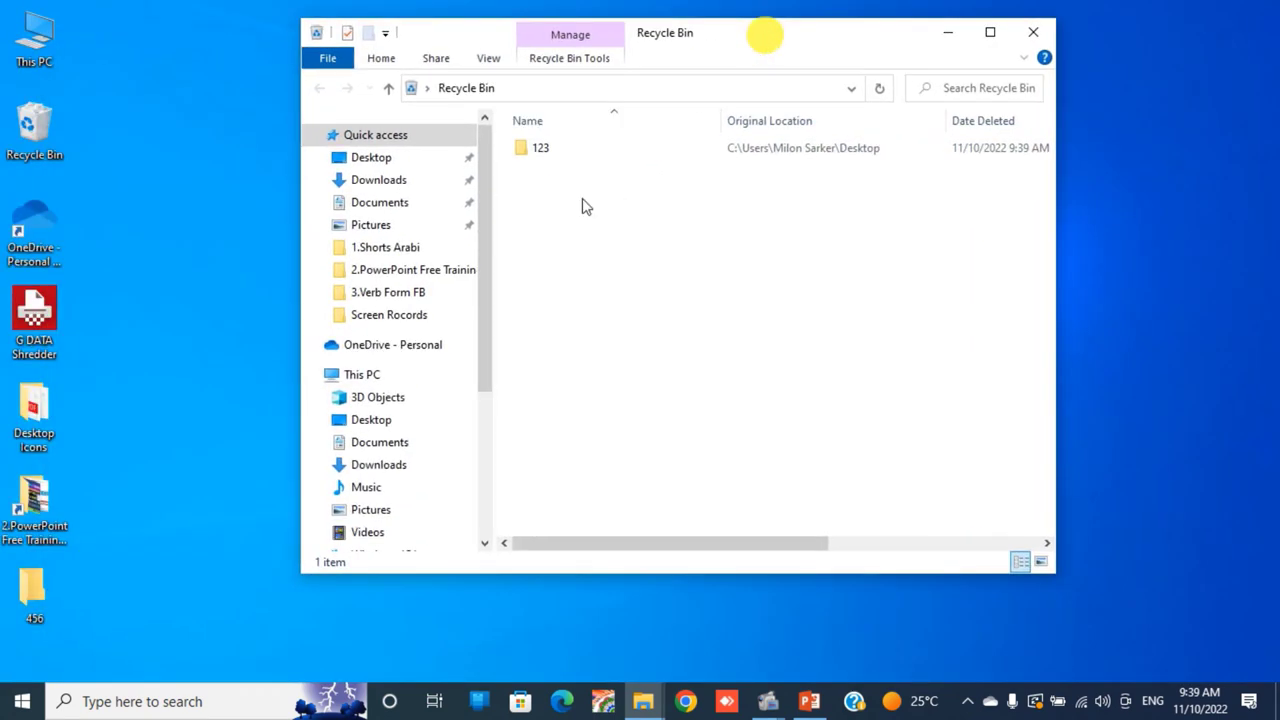
- Restore the 123 folder from the Recycle Bin to the desktop and close the Recycle Bin window
{"action": "left_click", "coordinate": [541, 151]}
{"action": "right_click", "coordinate": [541, 151]}
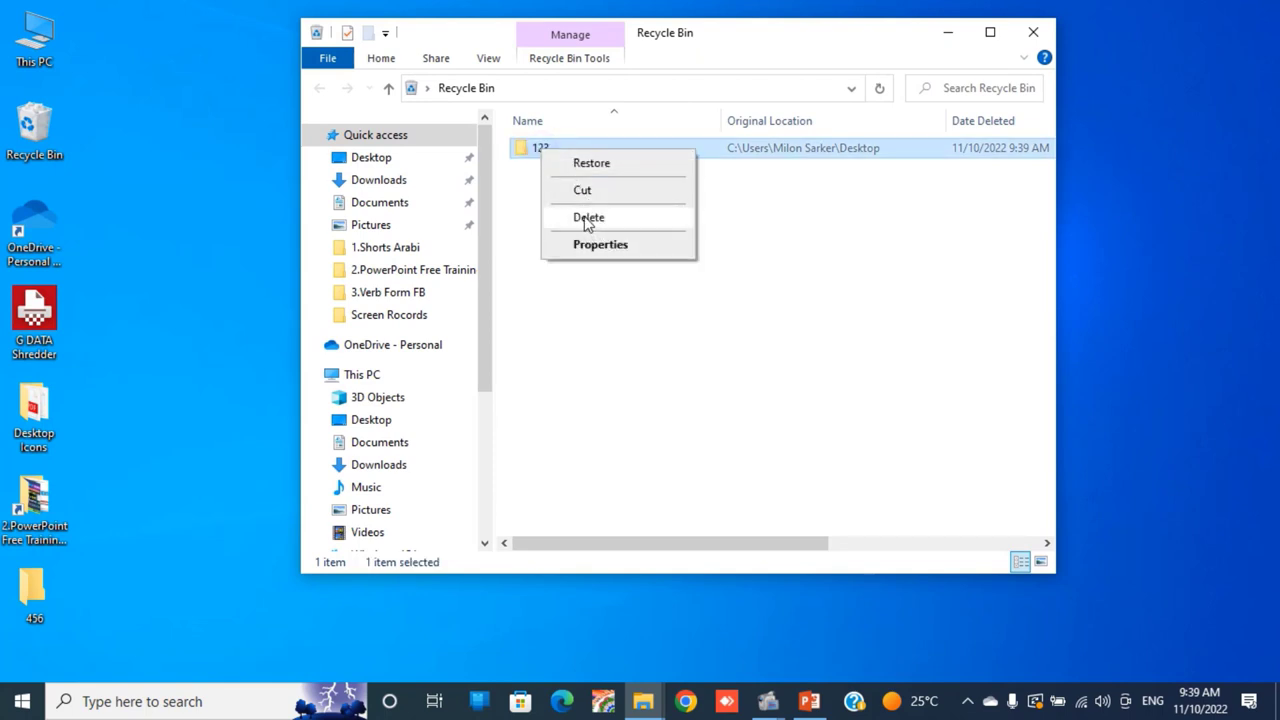
{"action": "left_click", "coordinate": [589, 165]}
{"action": "left_click", "coordinate": [108, 38]}
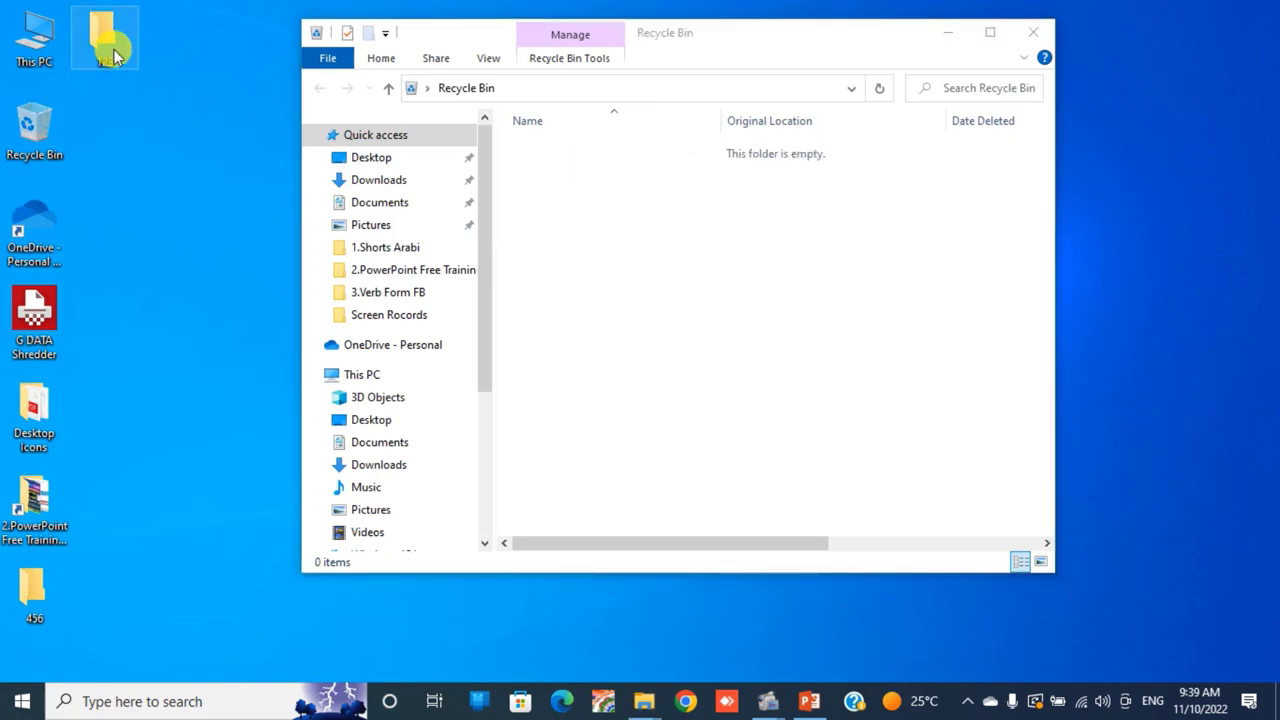
{"action": "left_click", "coordinate": [1033, 32]}
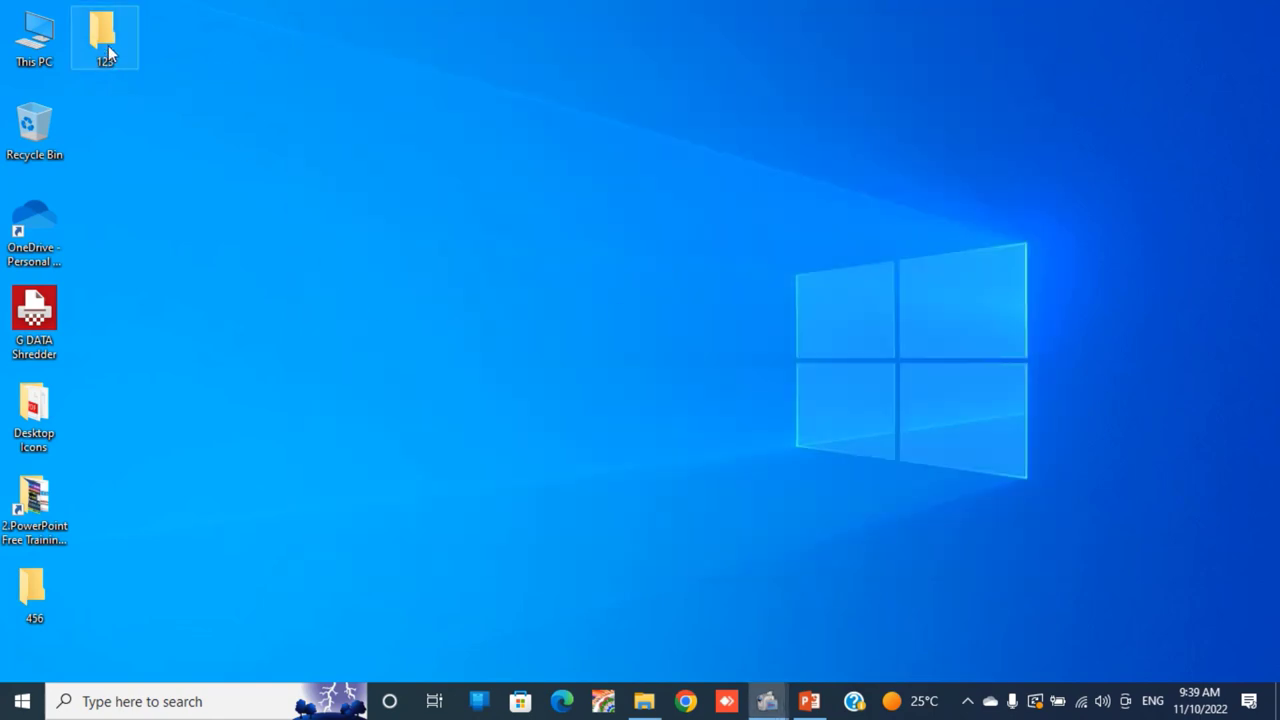
- Open the 123 folder on the desktop and create a subfolder named Session-08 inside it
{"action": "right_click", "coordinate": [108, 44]}
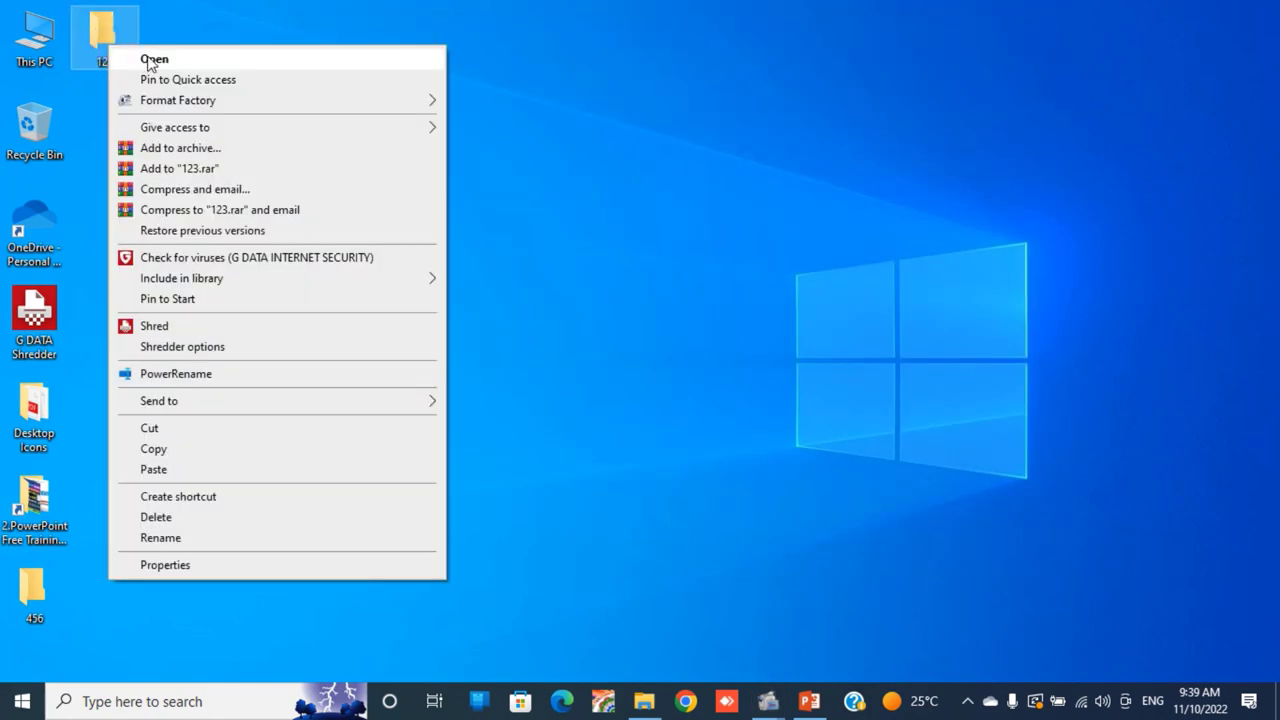
{"action": "left_click", "coordinate": [150, 60]}
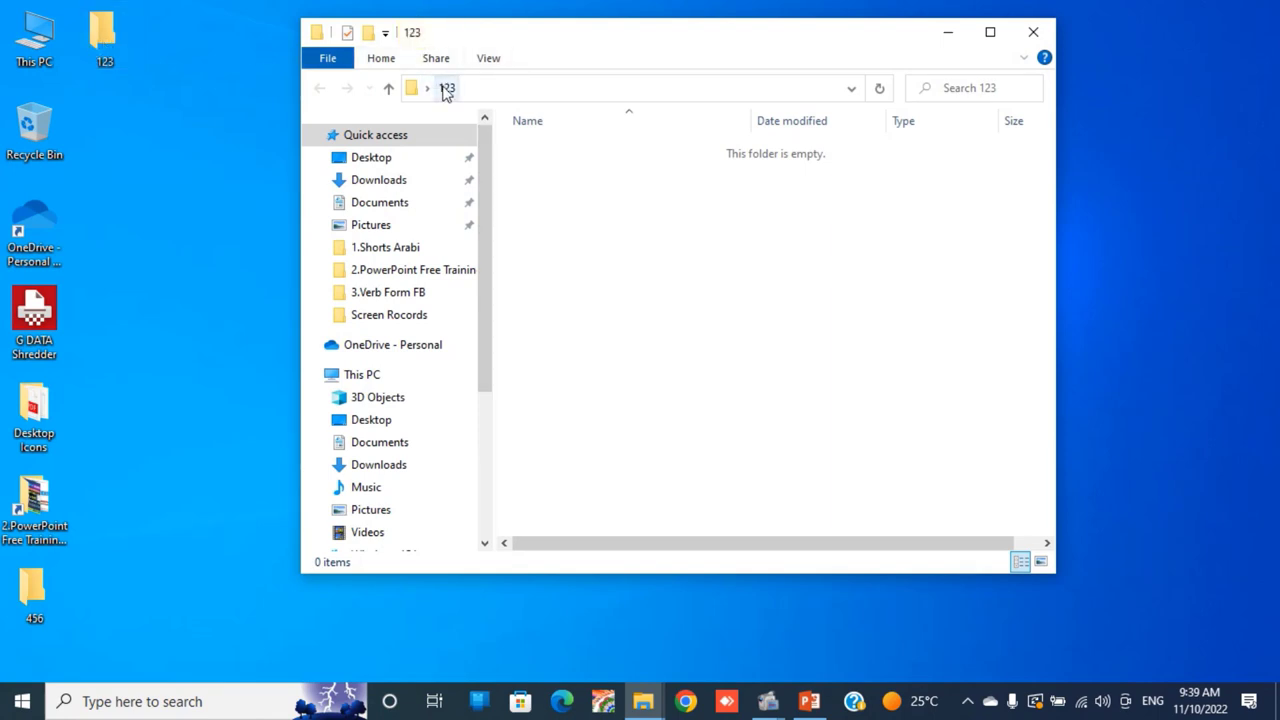
{"action": "right_click", "coordinate": [661, 252]}
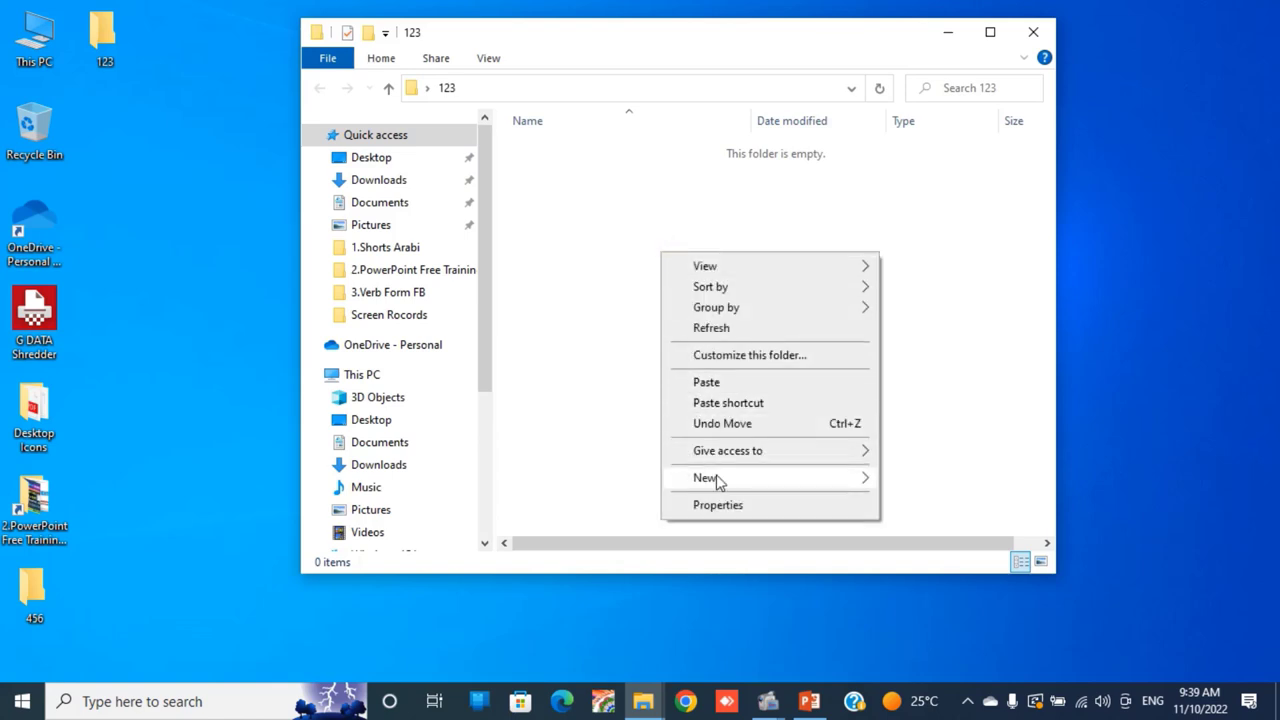
{"action": "mouse_move", "coordinate": [714, 479]}
{"action": "left_click", "coordinate": [922, 224]}
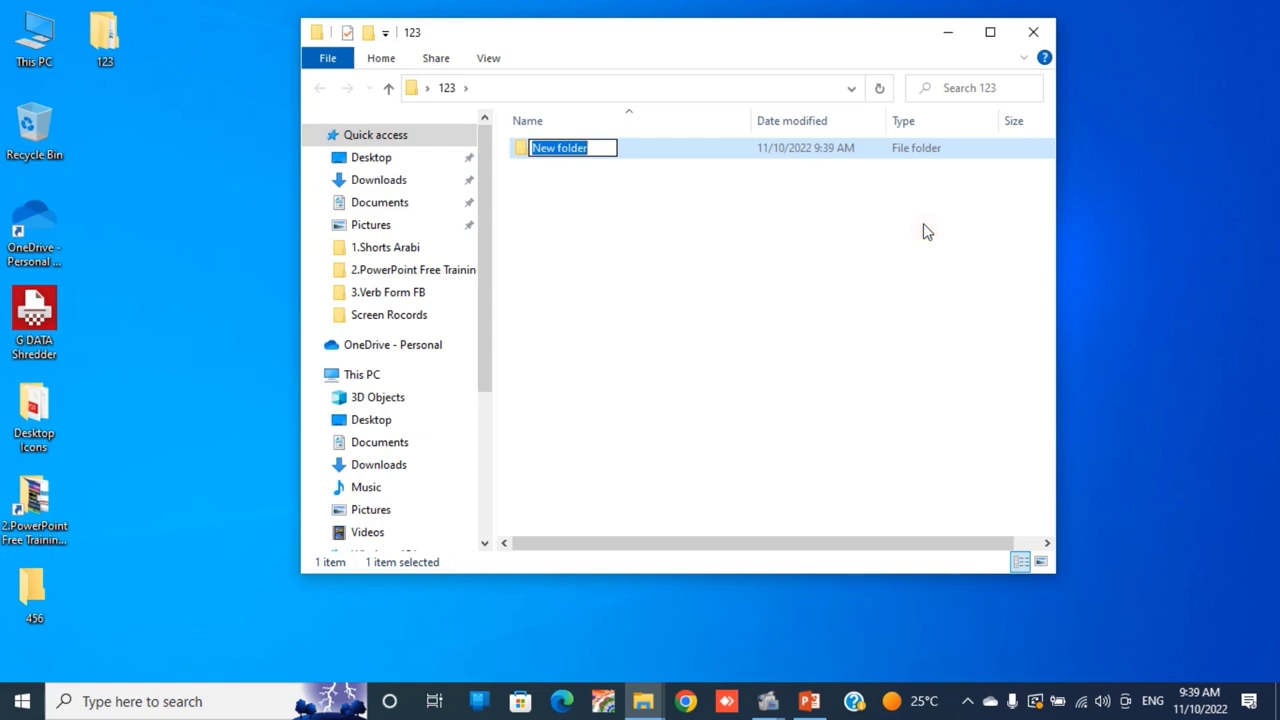
{"action": "type", "text": "Sess"}
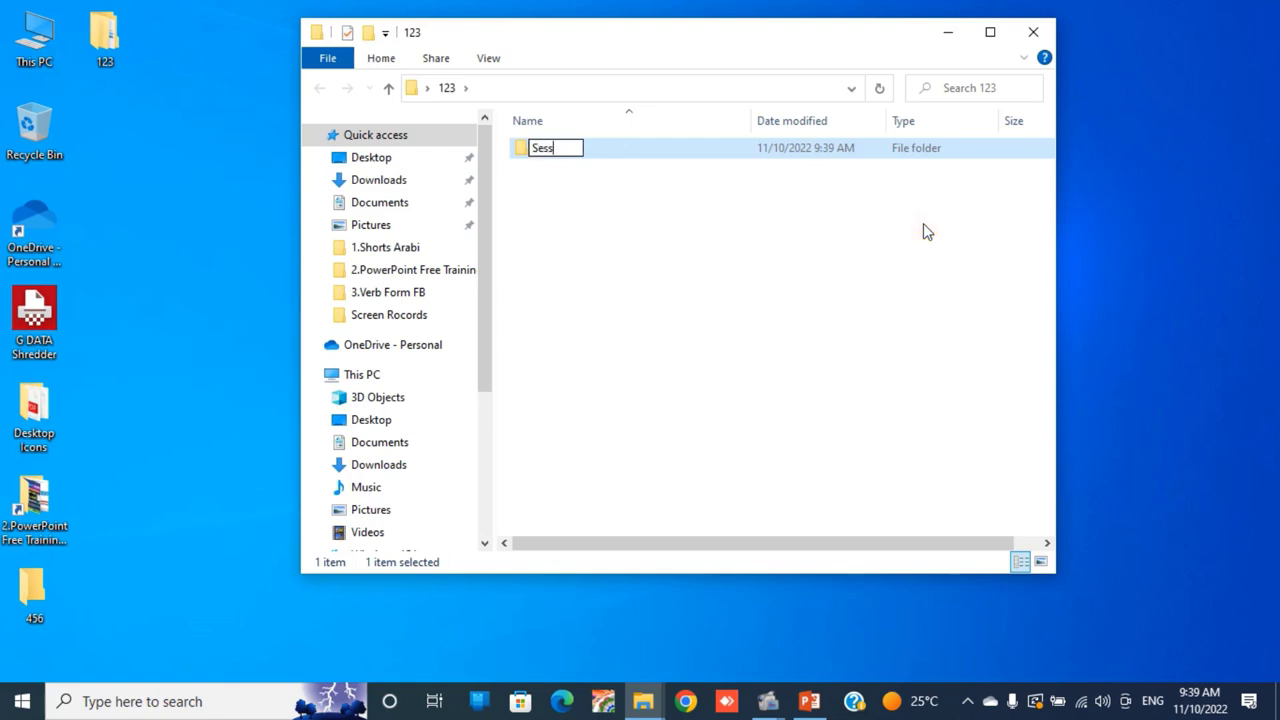
{"action": "type", "text": "ion-08"}
{"action": "left_click", "coordinate": [714, 280]}
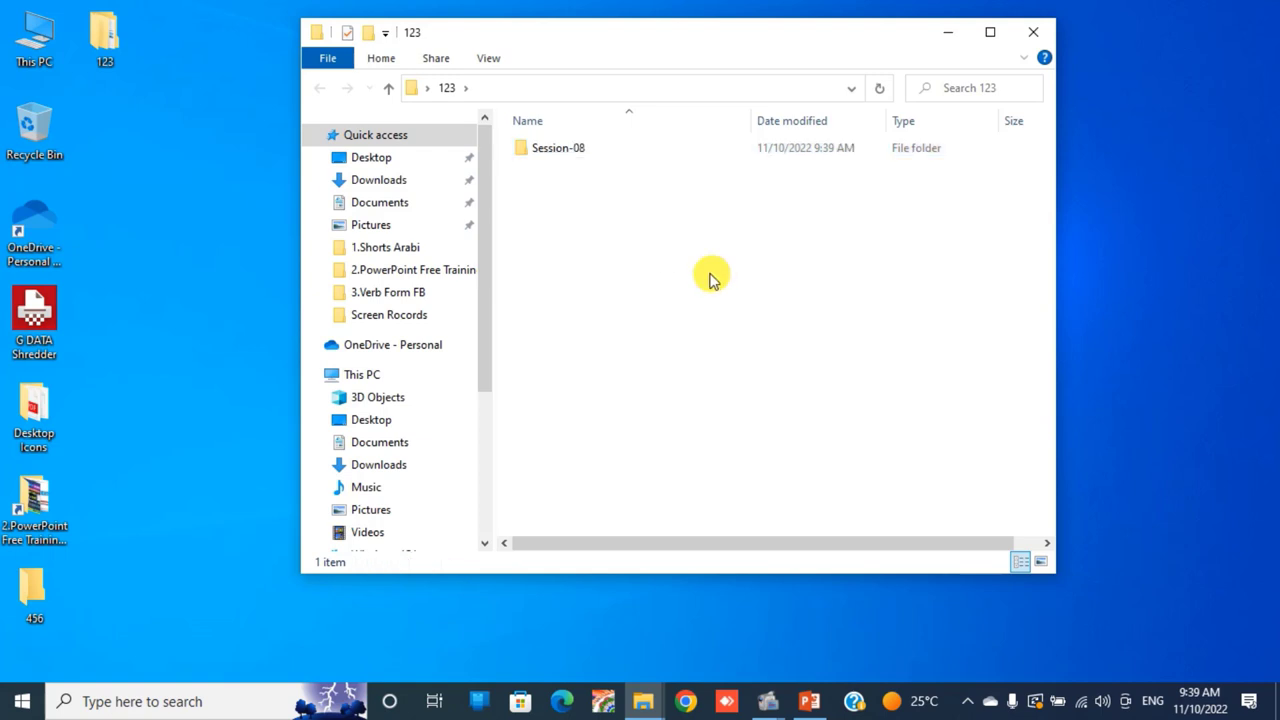
- Open the Session-08 subfolder and maximize its window
{"action": "right_click", "coordinate": [566, 150]}
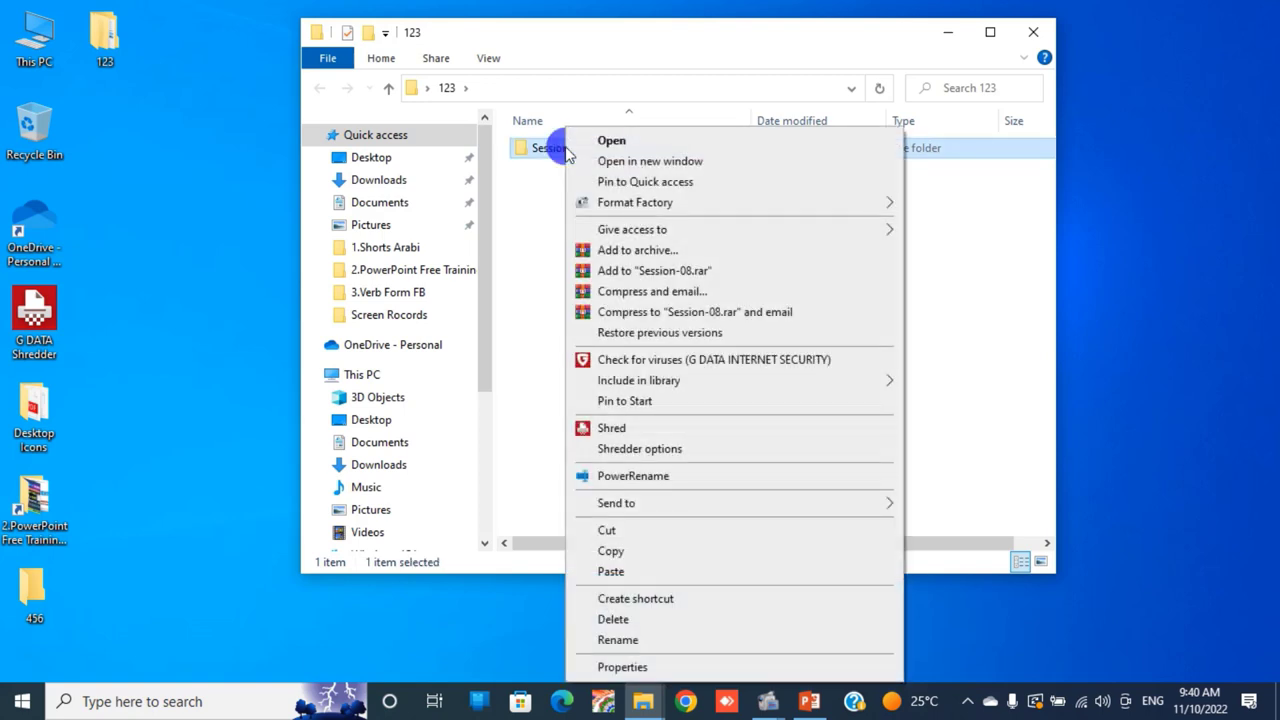
{"action": "left_click", "coordinate": [601, 138]}
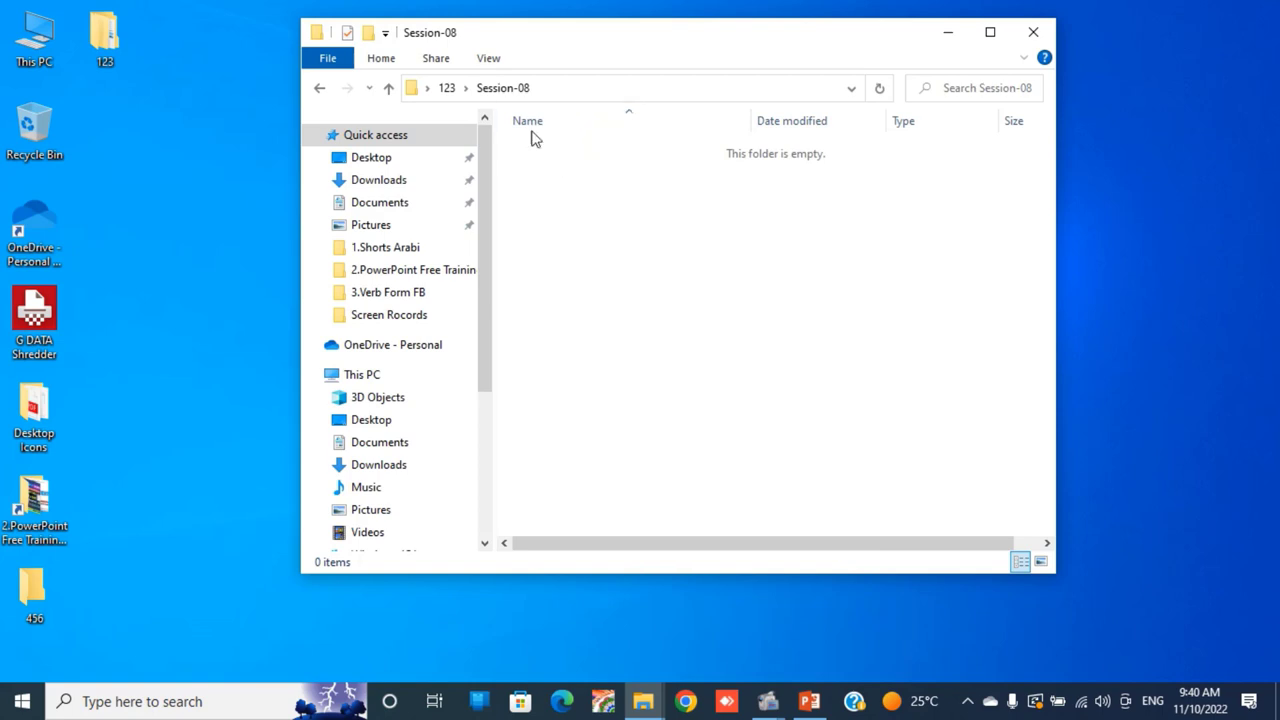
{"action": "left_click", "coordinate": [991, 33]}
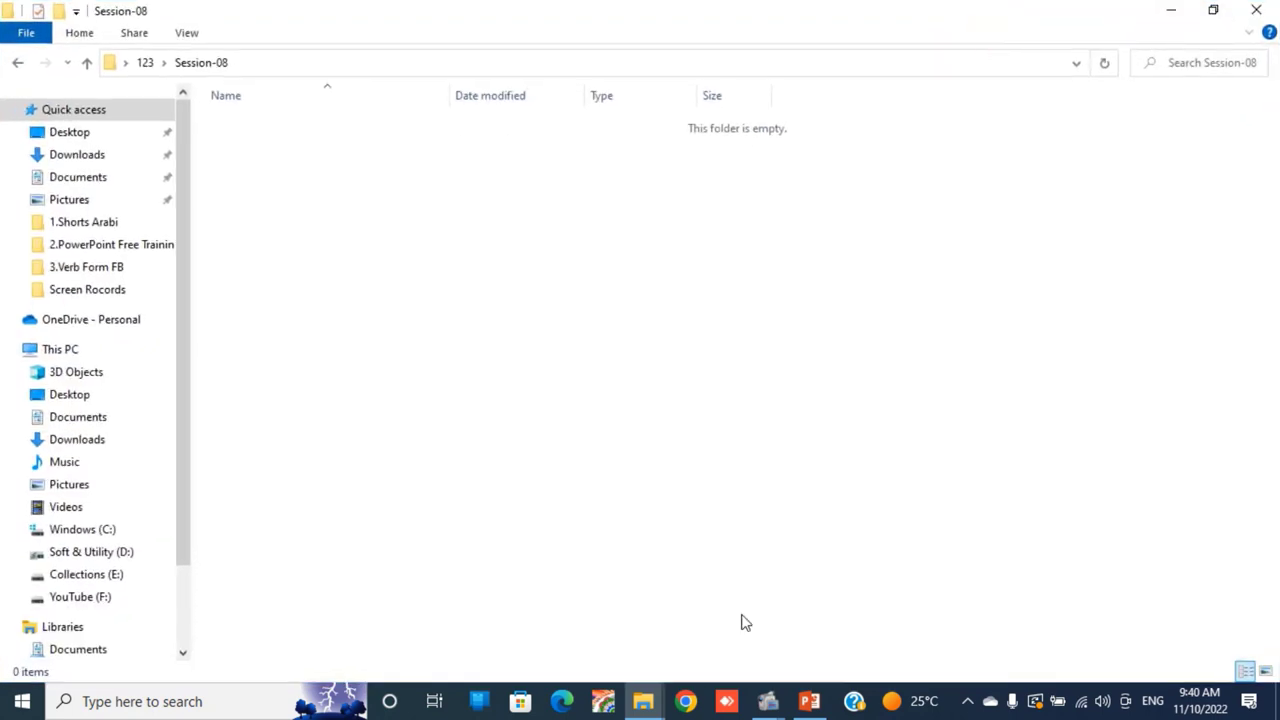
- Minimize the Session-08 folder window to reveal the desktop and bring the same window back on screen
{"action": "left_click", "coordinate": [1186, 10]}
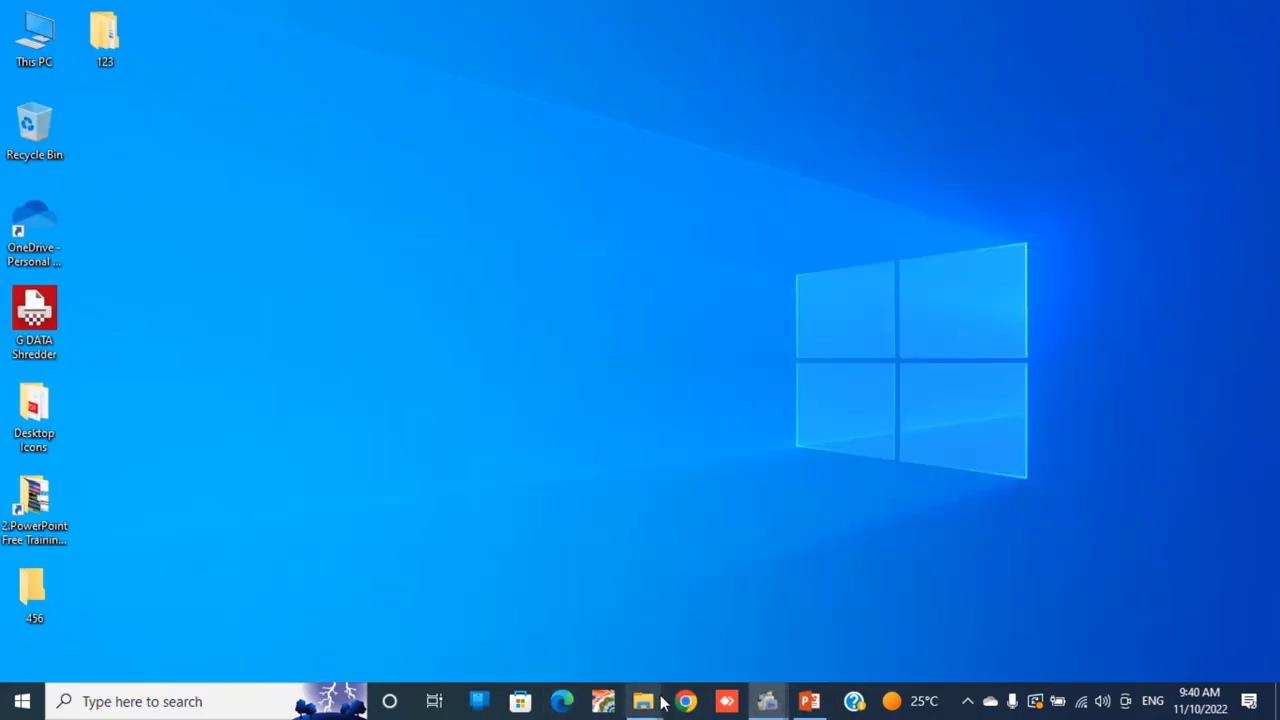
{"action": "left_click", "coordinate": [642, 706]}
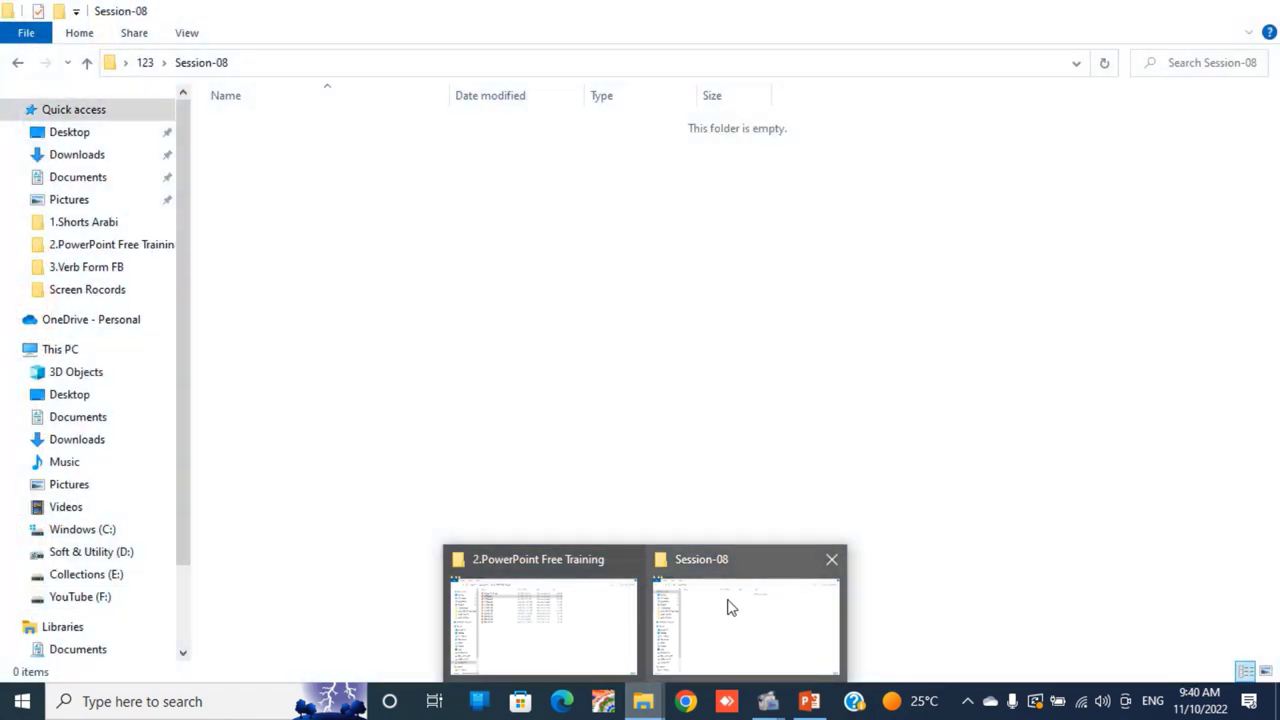
{"action": "left_click", "coordinate": [777, 603]}
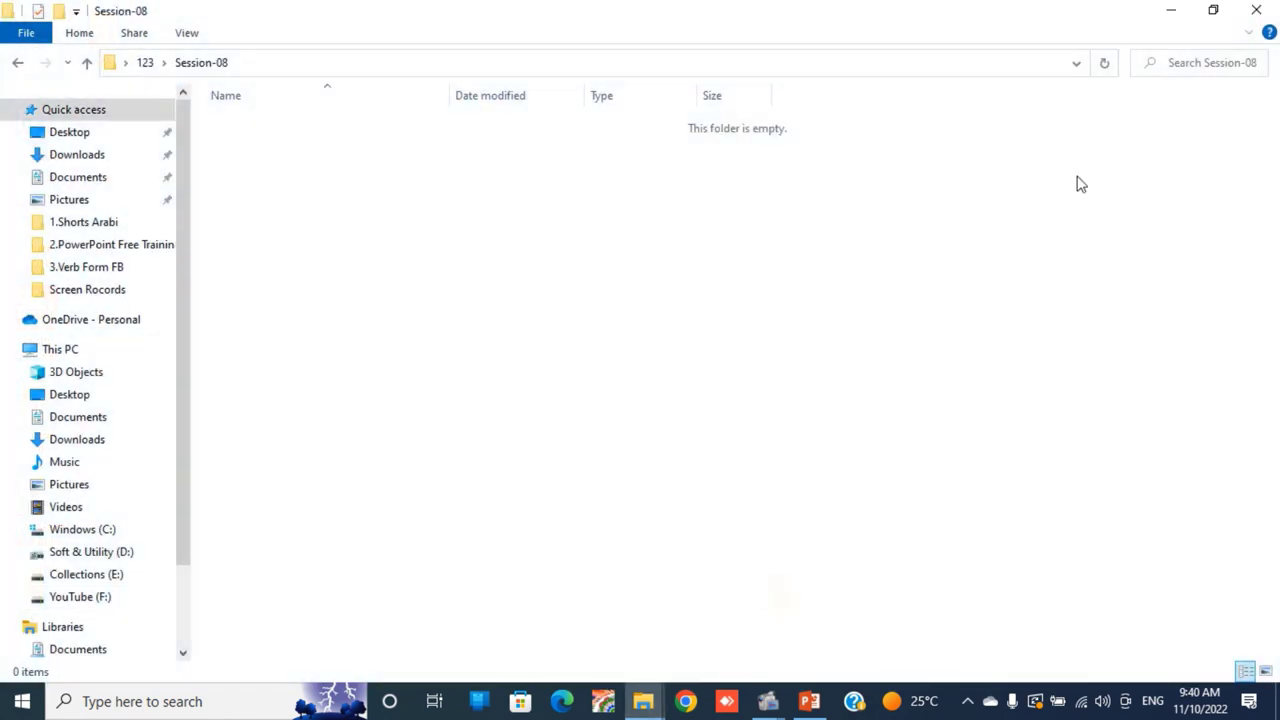
- Restore the maximized Session-08 window to its smaller size, move it slightly on the desktop and close it
{"action": "left_click", "coordinate": [1214, 12]}
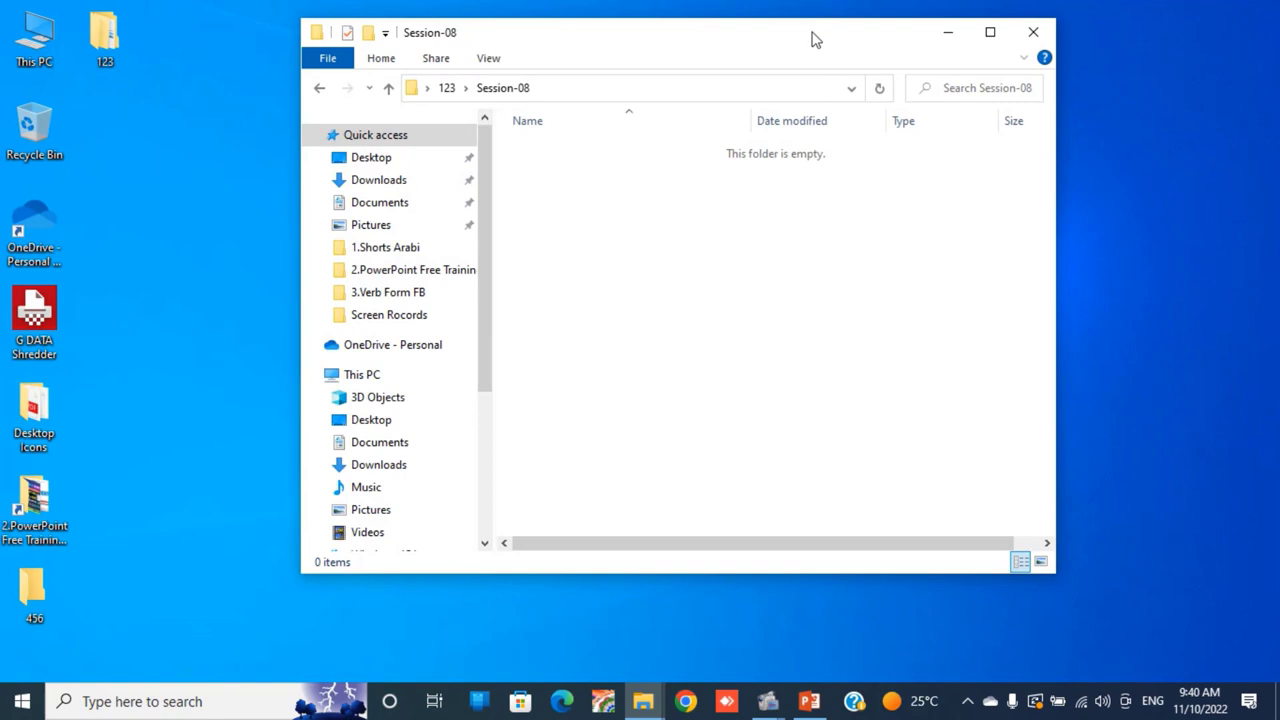
{"action": "left_click_drag", "start_coordinate": [814, 37], "coordinate": [857, 74]}
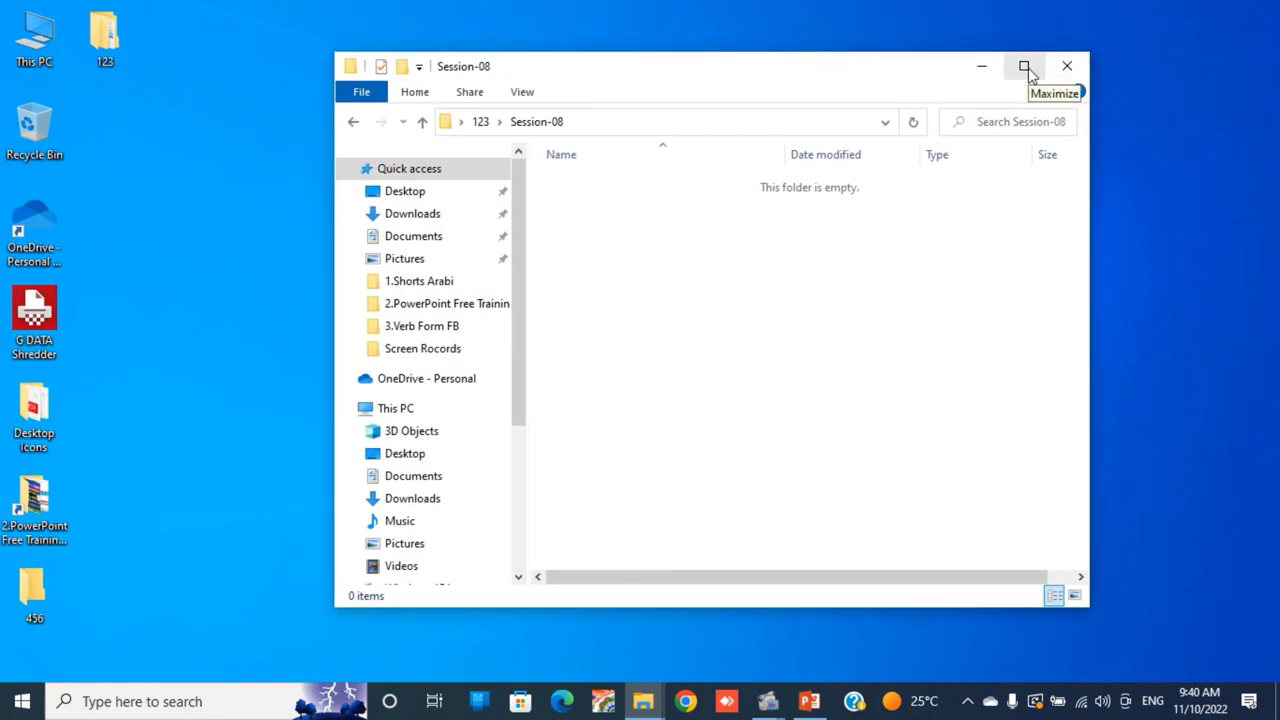
{"action": "left_click", "coordinate": [1072, 66]}
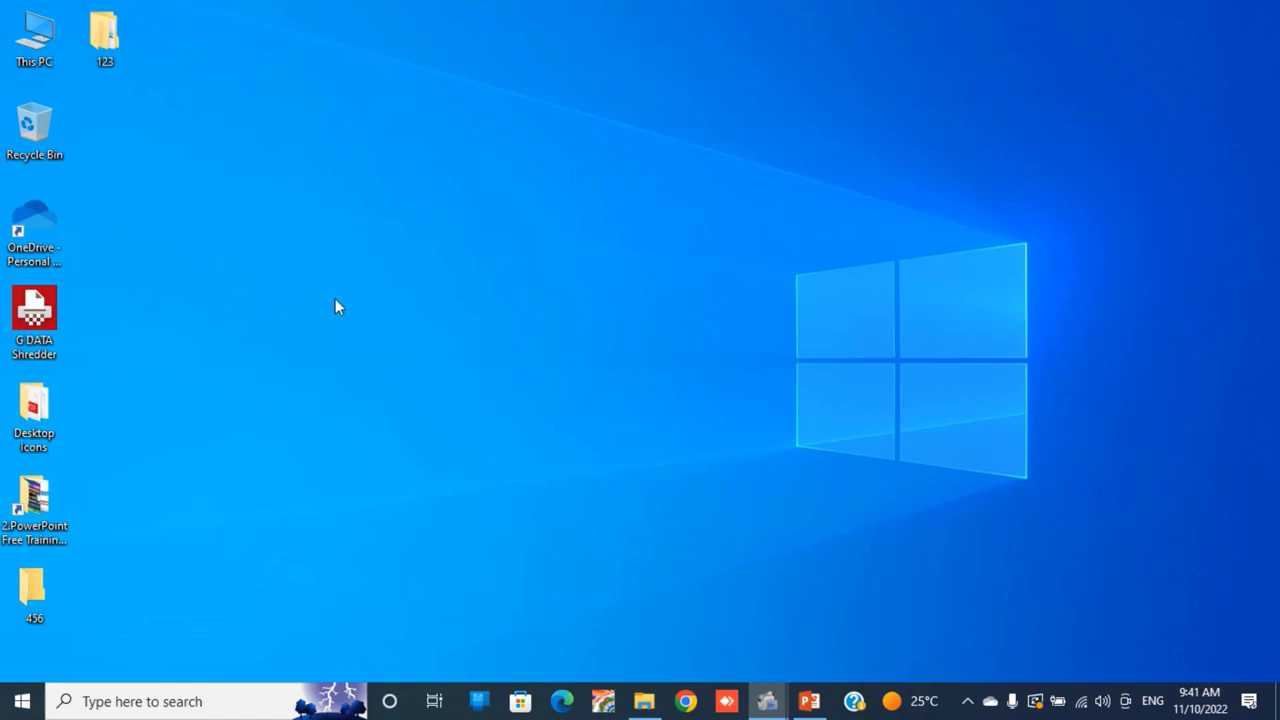
- Create a new Microsoft PowerPoint presentation on the desktop and enter Class-01 as its name
{"action": "left_click", "coordinate": [105, 35]}
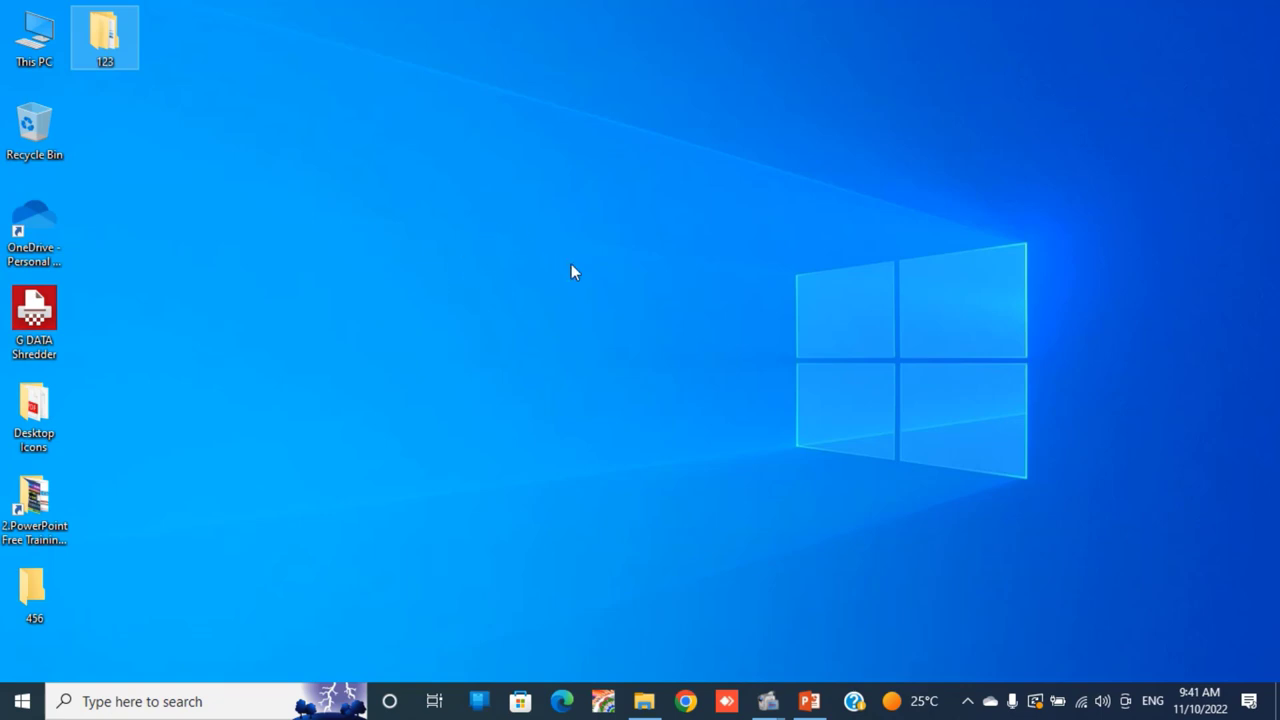
{"action": "right_click", "coordinate": [533, 219]}
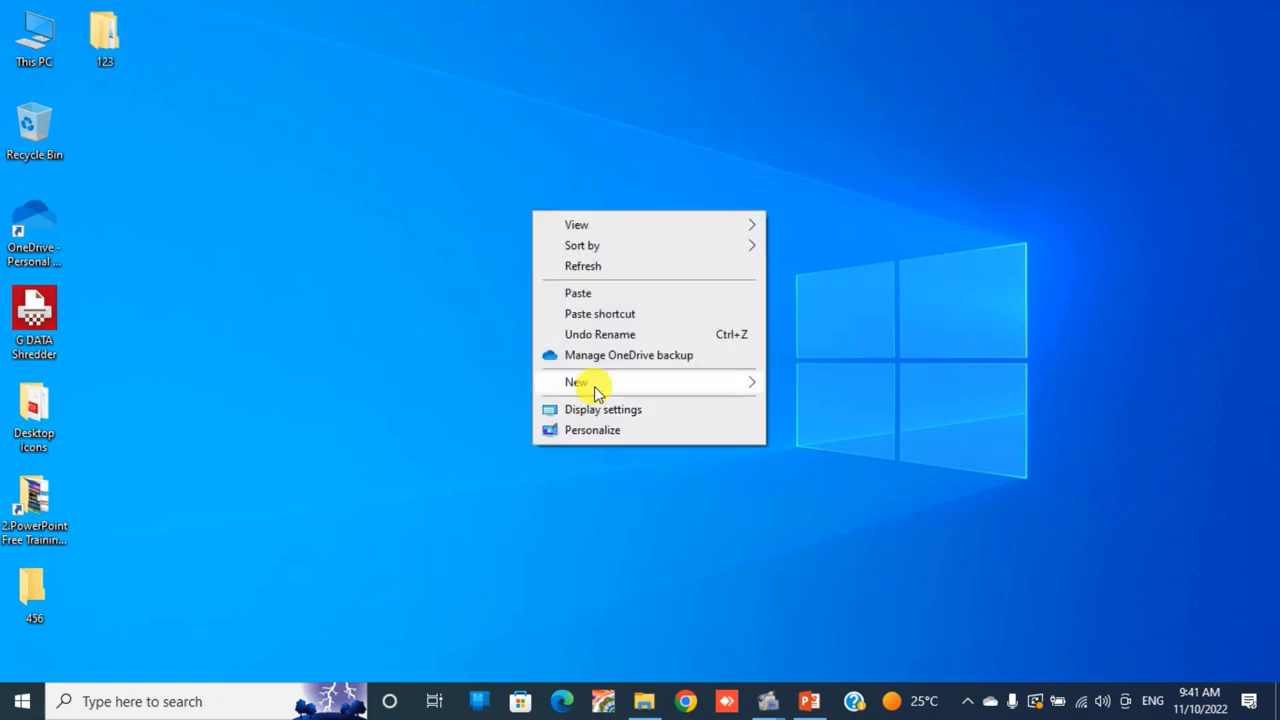
{"action": "mouse_move", "coordinate": [593, 384]}
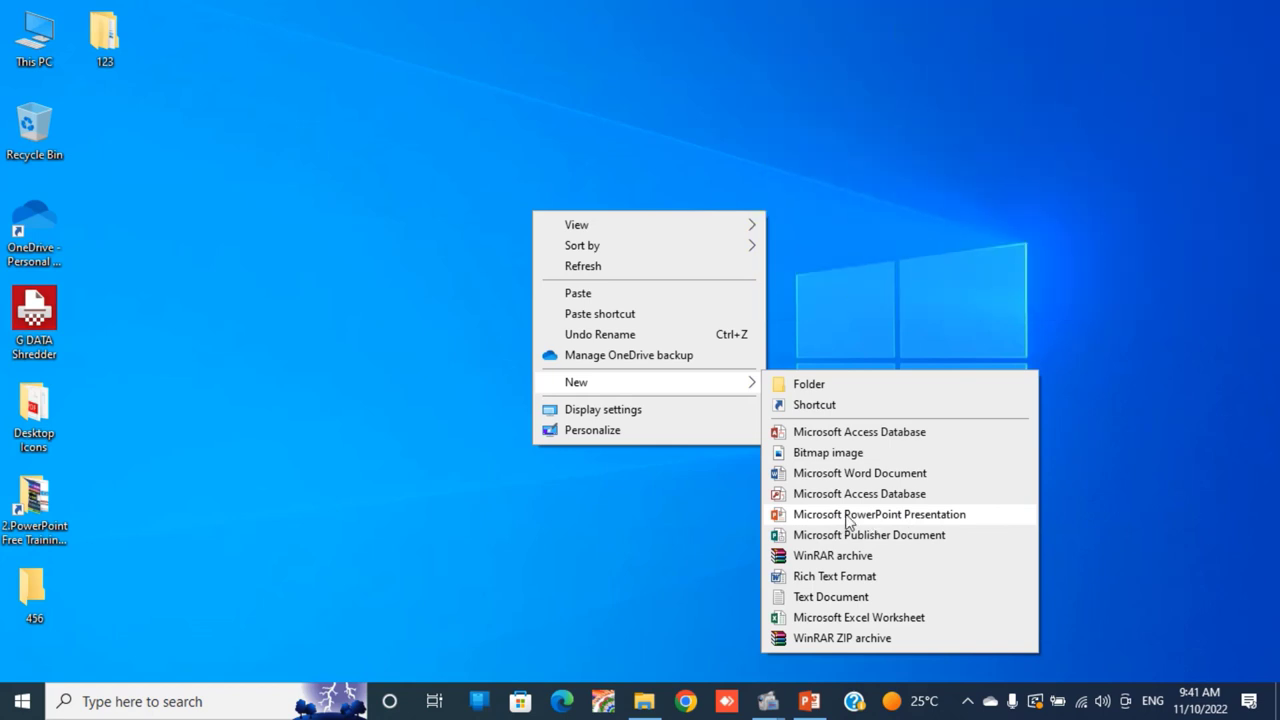
{"action": "left_click", "coordinate": [847, 514]}
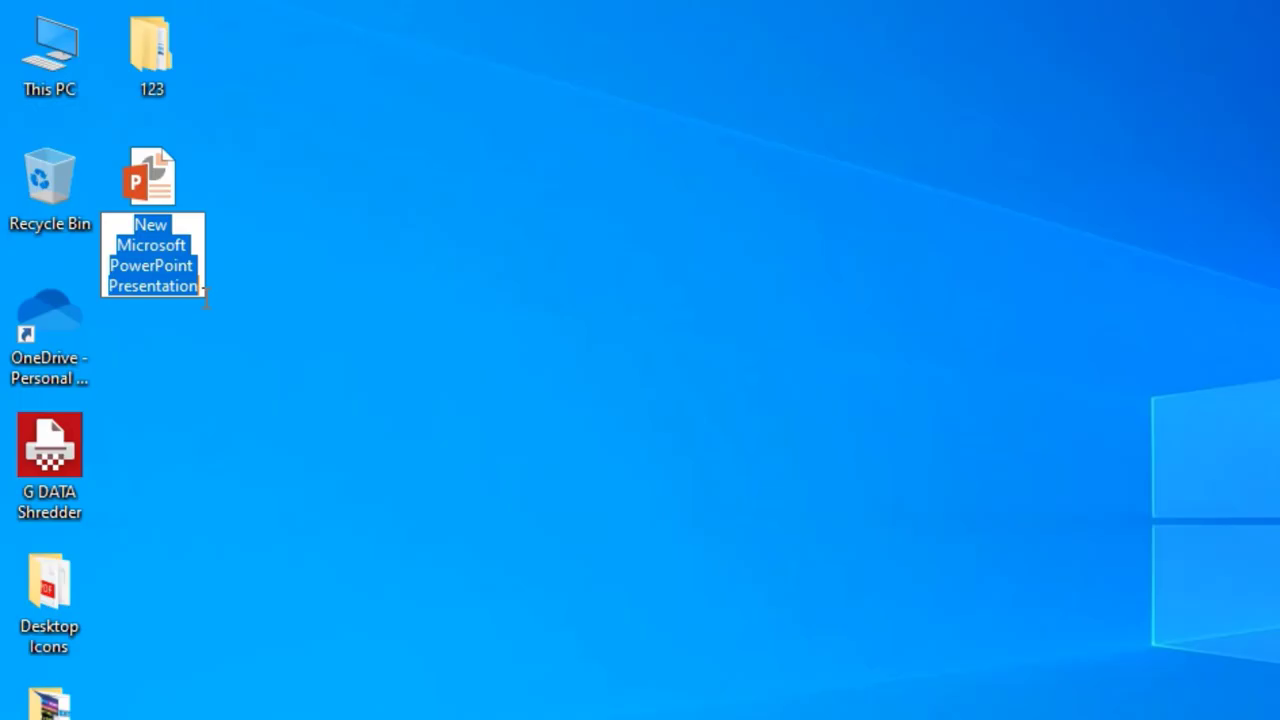
{"action": "type", "text": "C"}
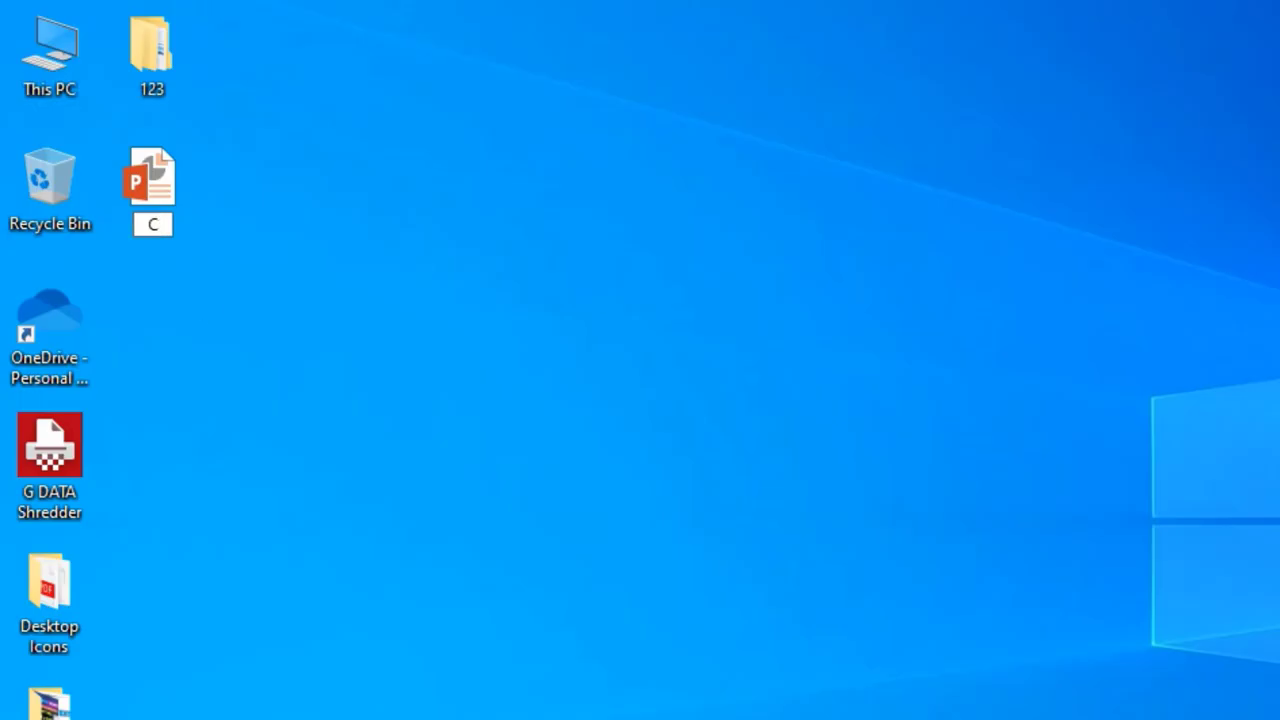
{"action": "type", "text": "lass-01"}
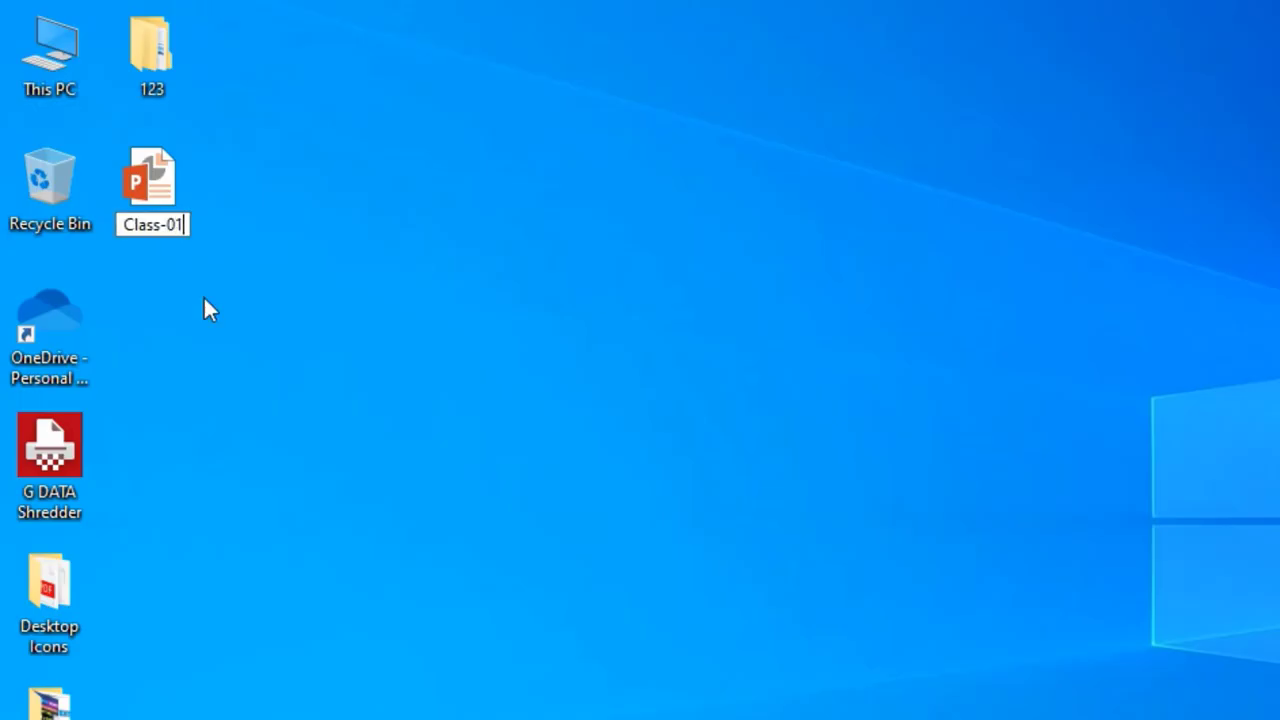
- Replace the new presentation's name with ICT and commit it
{"action": "key", "text": "BackSpace"}
{"action": "key", "text": "BackSpace"}
{"action": "key", "text": "BackSpace"}
{"action": "key", "text": "BackSpace"}
{"action": "key", "text": "BackSpace"}
{"action": "key", "text": "BackSpace"}
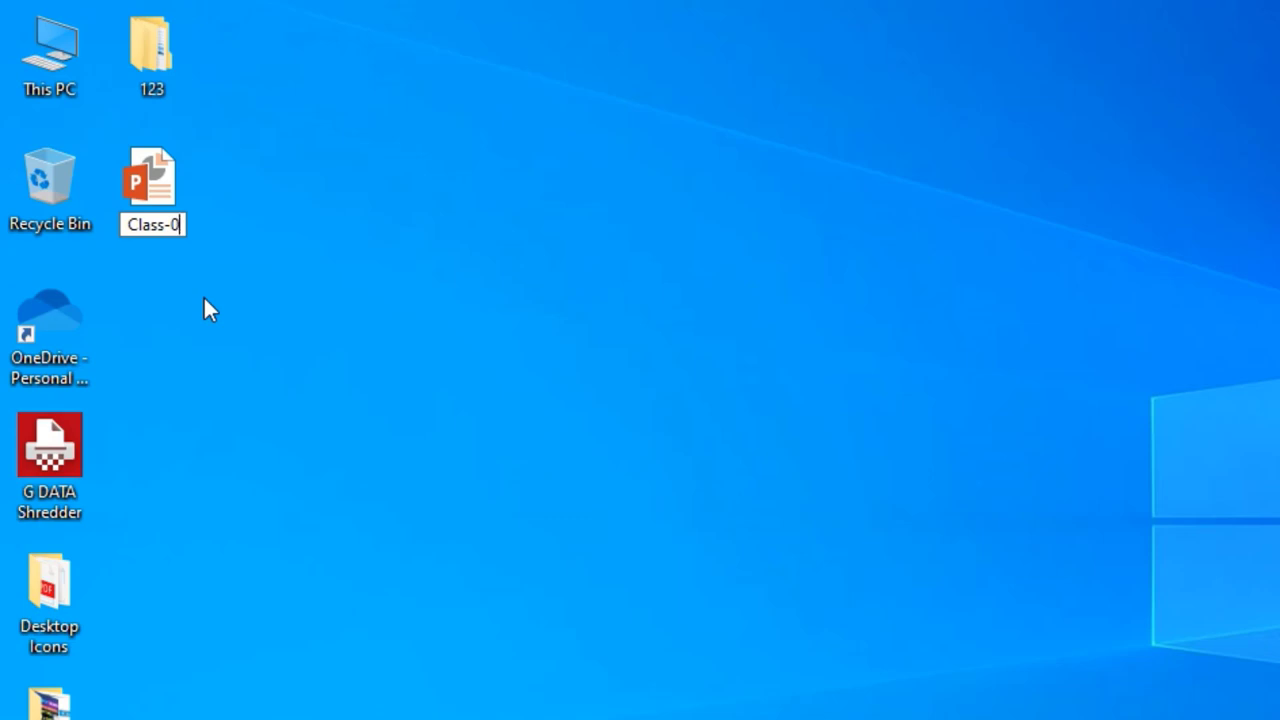
{"action": "key", "text": "BackSpace"}
{"action": "key", "text": "BackSpace"}
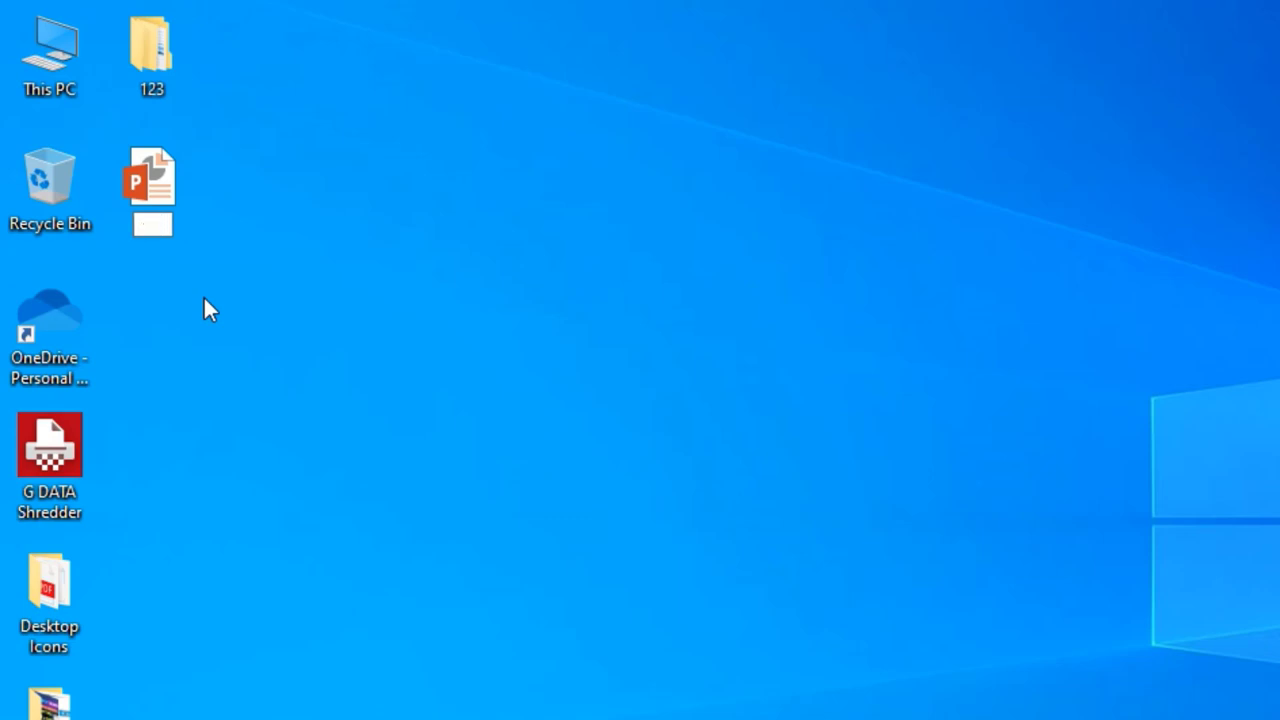
{"action": "type", "text": "ICT-01"}
{"action": "key", "text": "BackSpace"}
{"action": "key", "text": "BackSpace"}
{"action": "key", "text": "BackSpace"}
{"action": "key", "text": "Return"}
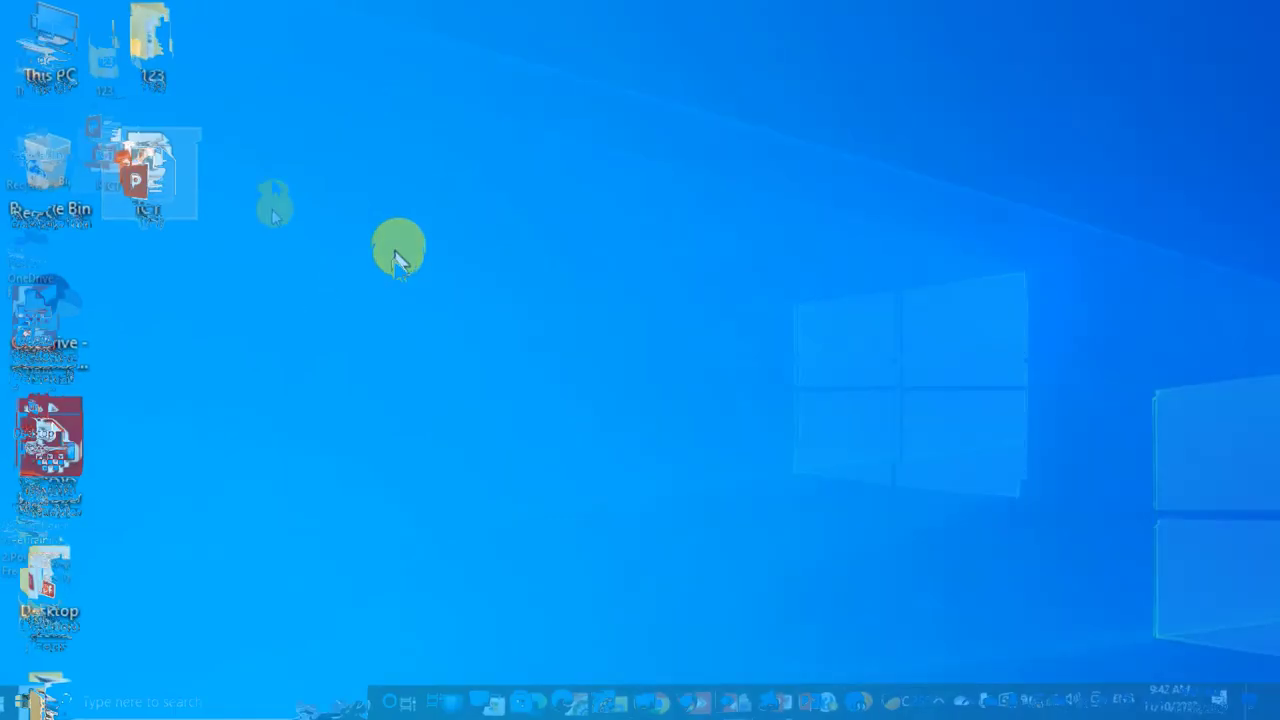
- Rename the ICT presentation on the desktop to English Class
{"action": "left_click", "coordinate": [156, 205]}
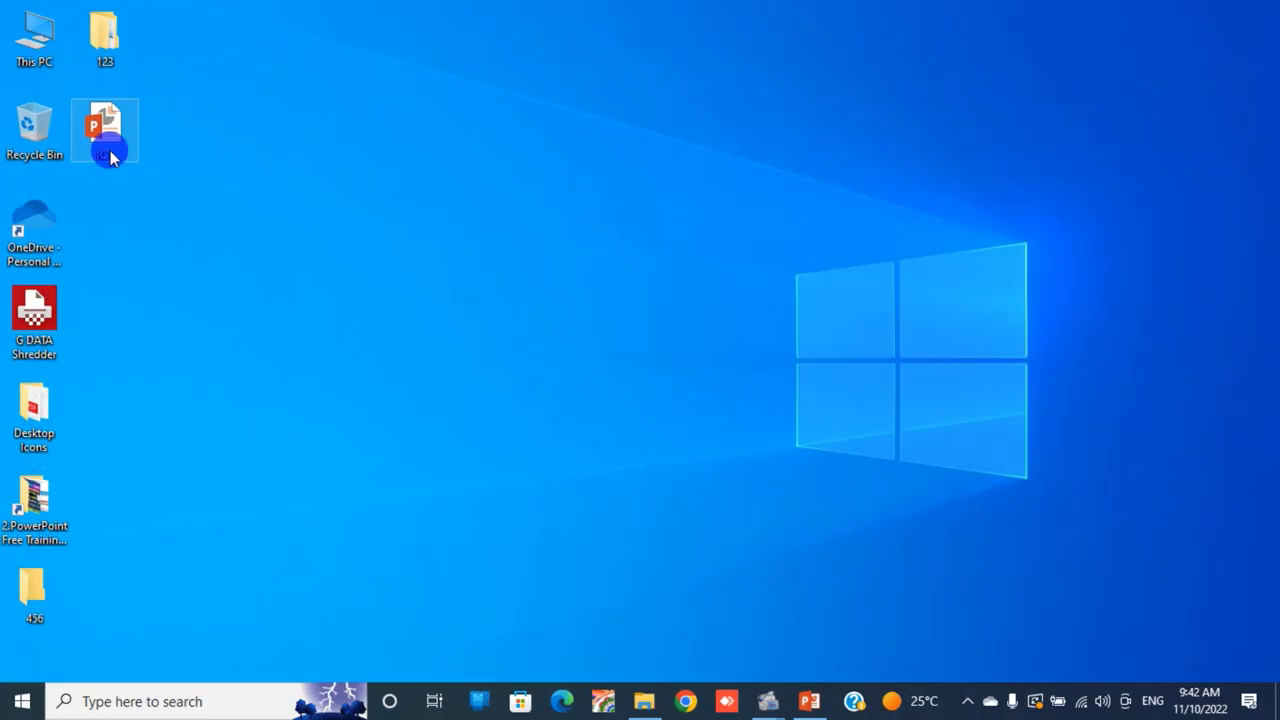
{"action": "right_click", "coordinate": [110, 150]}
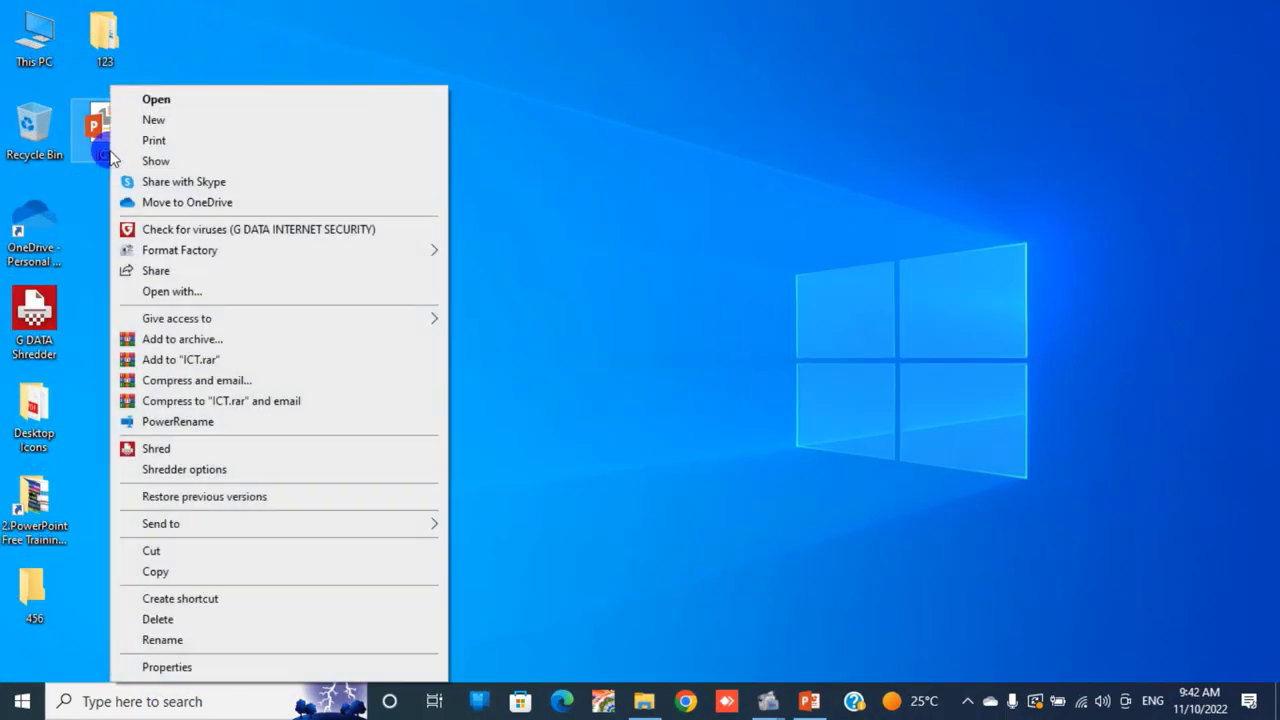
{"action": "left_click", "coordinate": [231, 636]}
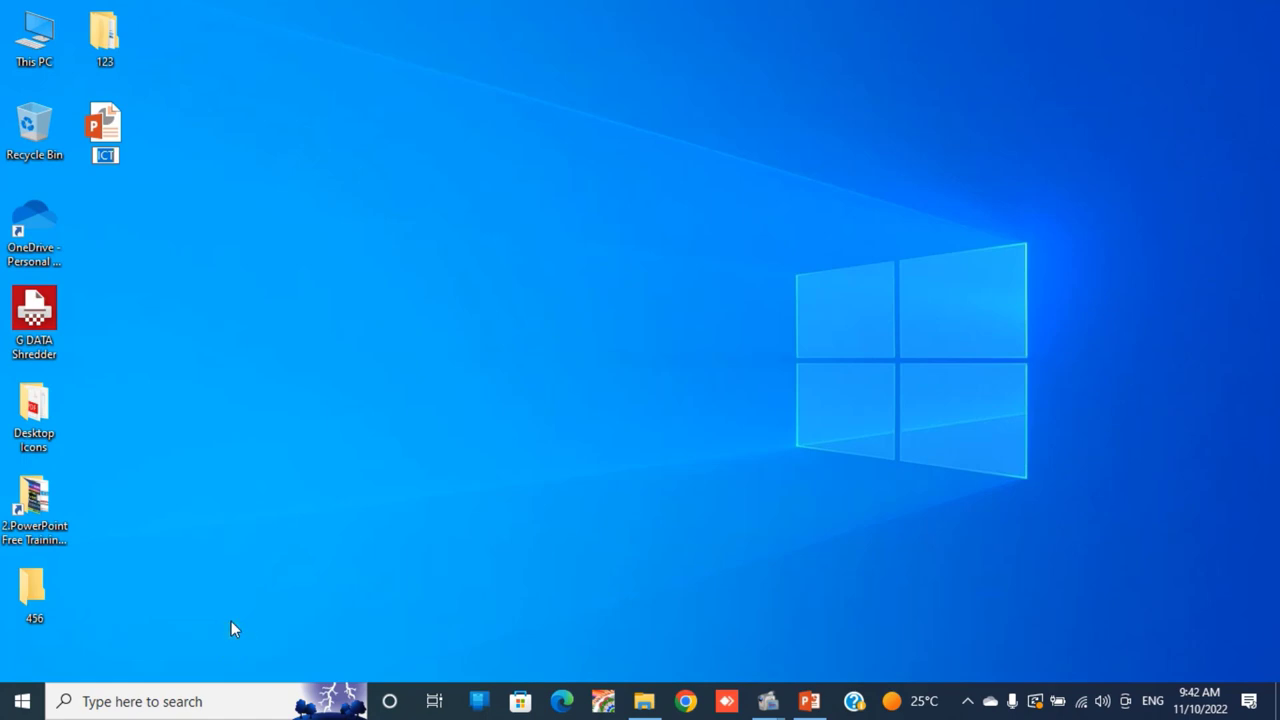
{"action": "type", "text": "English Cals"}
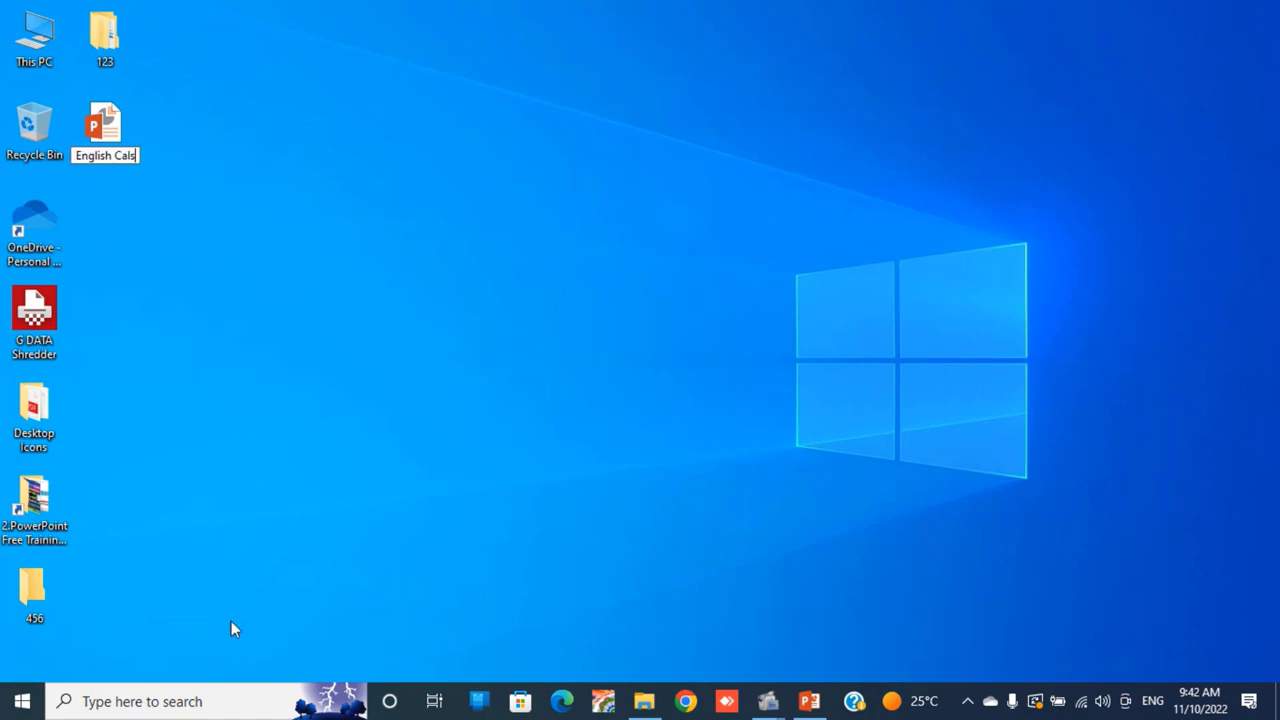
{"action": "key", "text": "BackSpace"}
{"action": "key", "text": "BackSpace"}
{"action": "key", "text": "BackSpace"}
{"action": "type", "text": "lass"}
{"action": "left_click", "coordinate": [436, 367]}
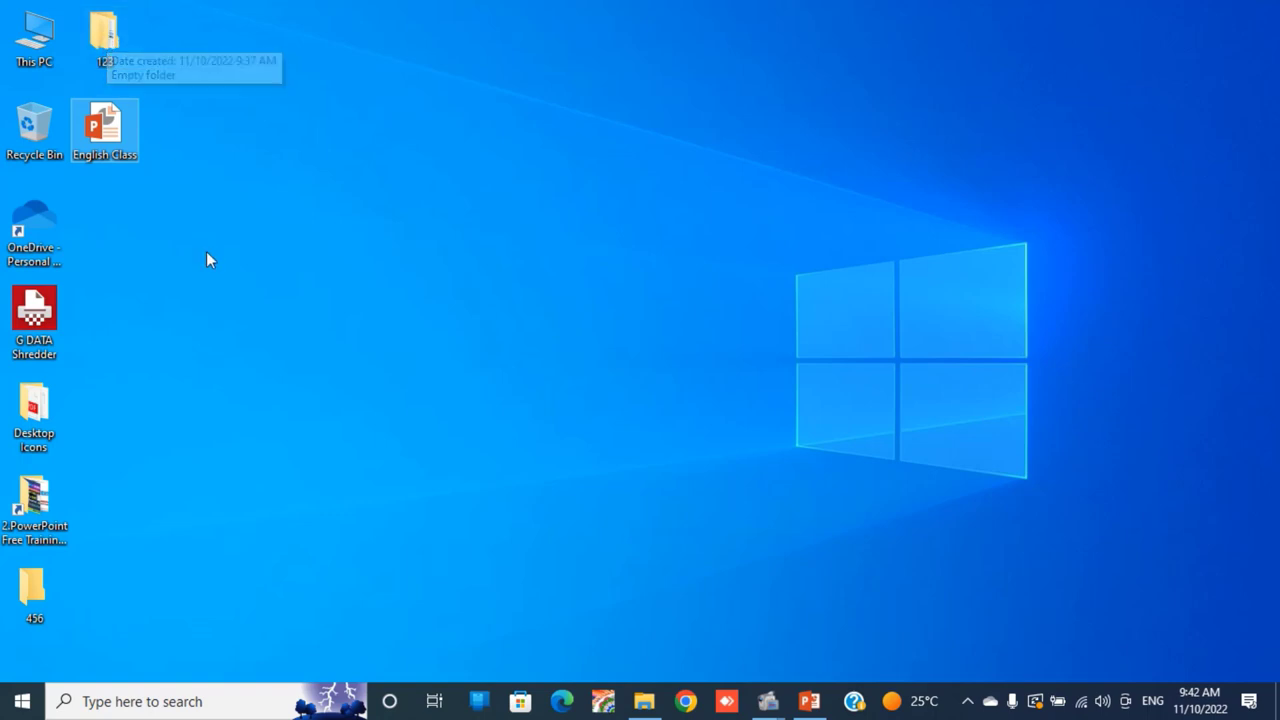
- Open the English Class presentation from the desktop in PowerPoint
{"action": "mouse_move", "coordinate": [108, 145]}
{"action": "left_click_drag", "start_coordinate": [108, 145], "coordinate": [128, 190]}
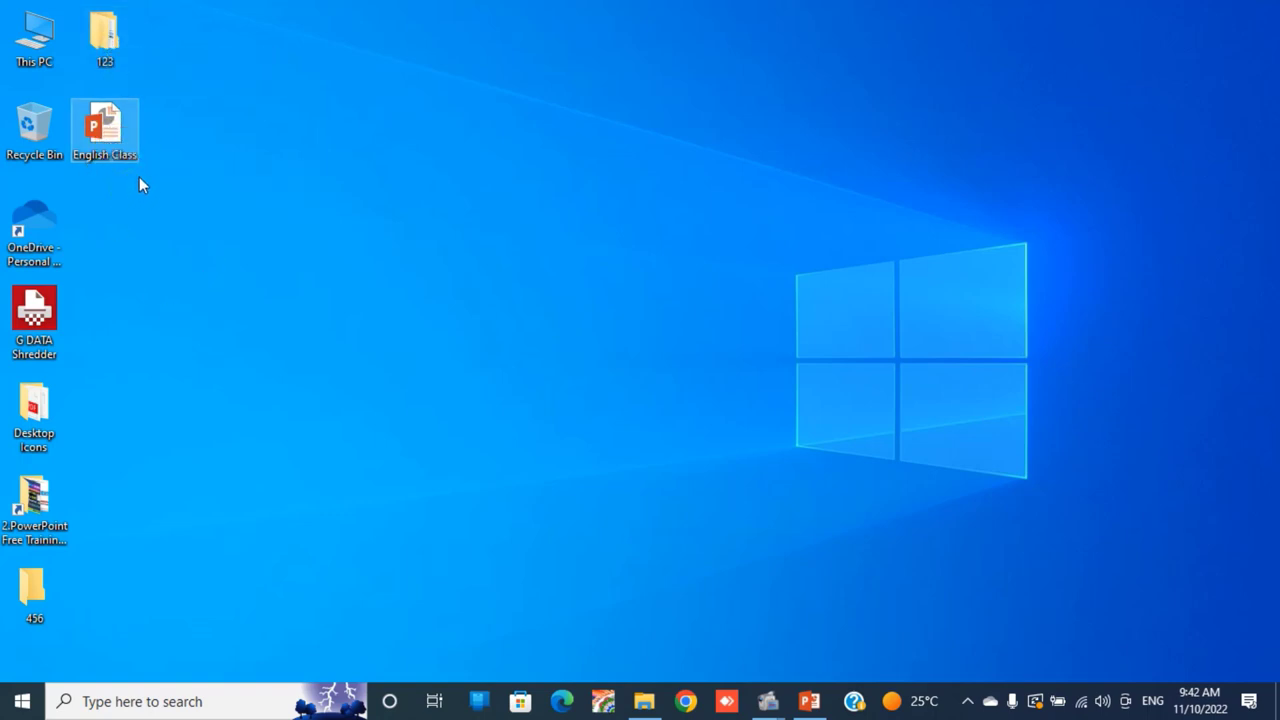
{"action": "mouse_move", "coordinate": [117, 56]}
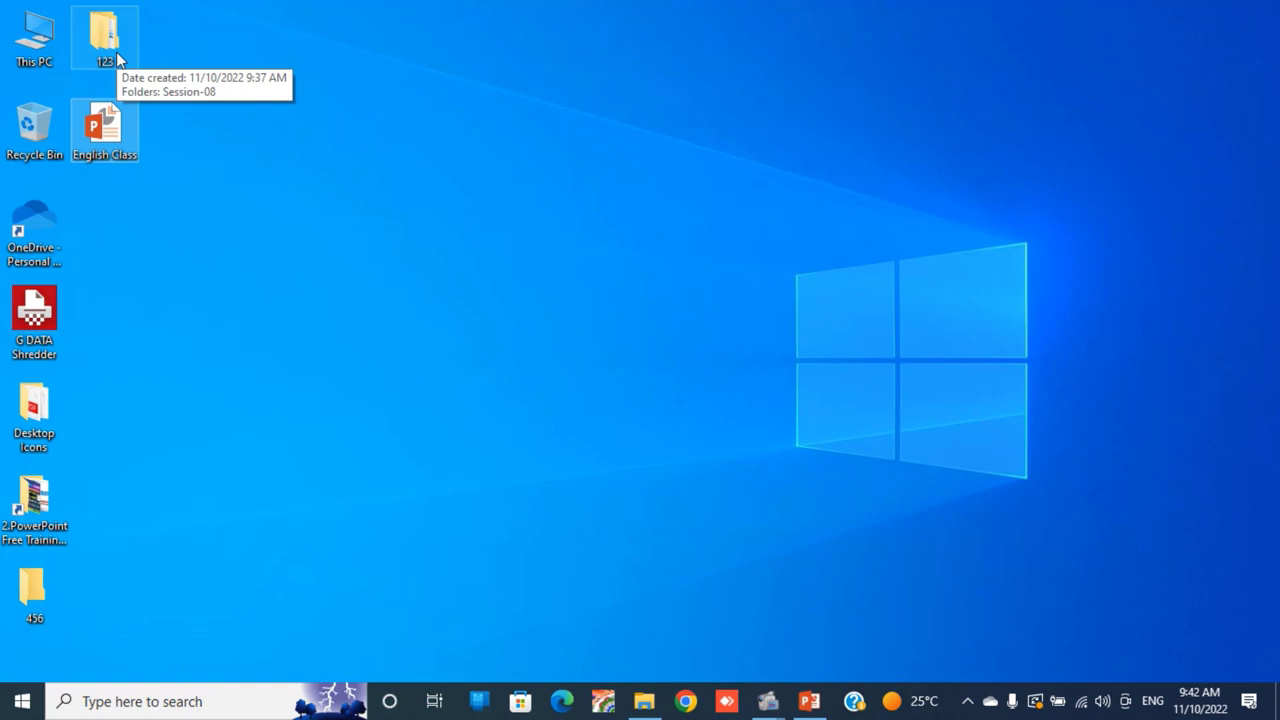
{"action": "right_click", "coordinate": [105, 131]}
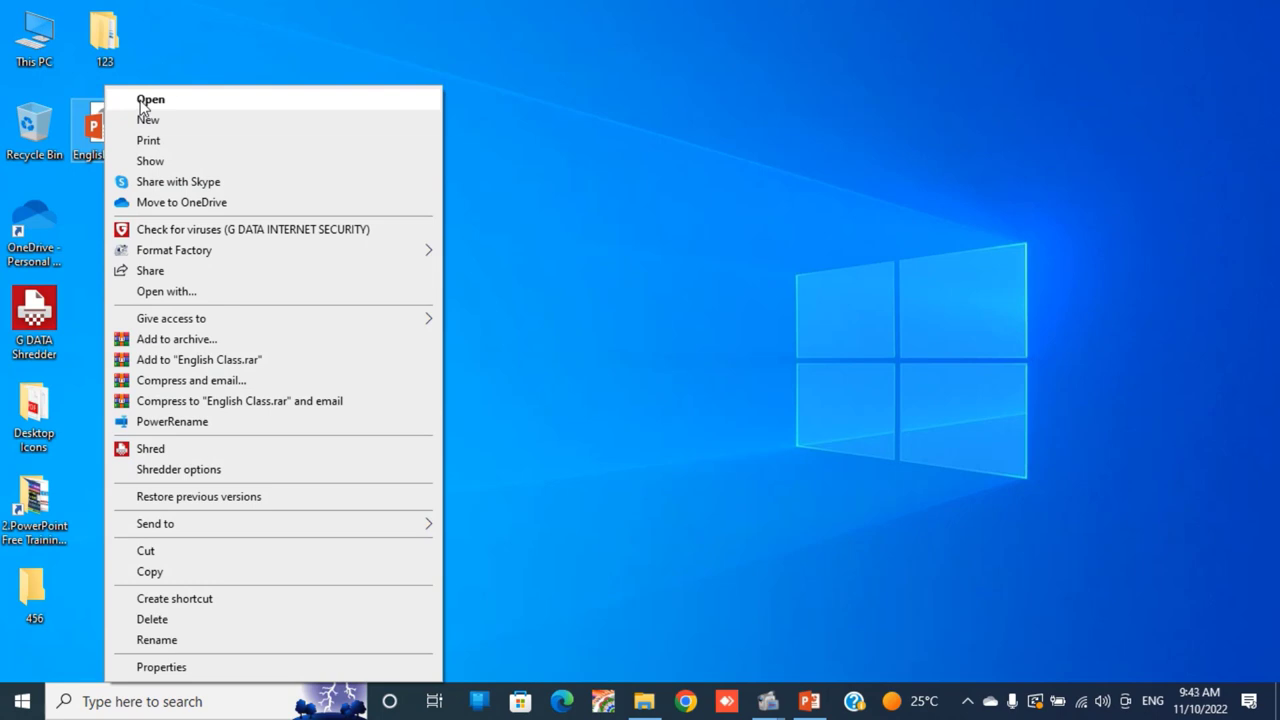
{"action": "left_click", "coordinate": [146, 101]}
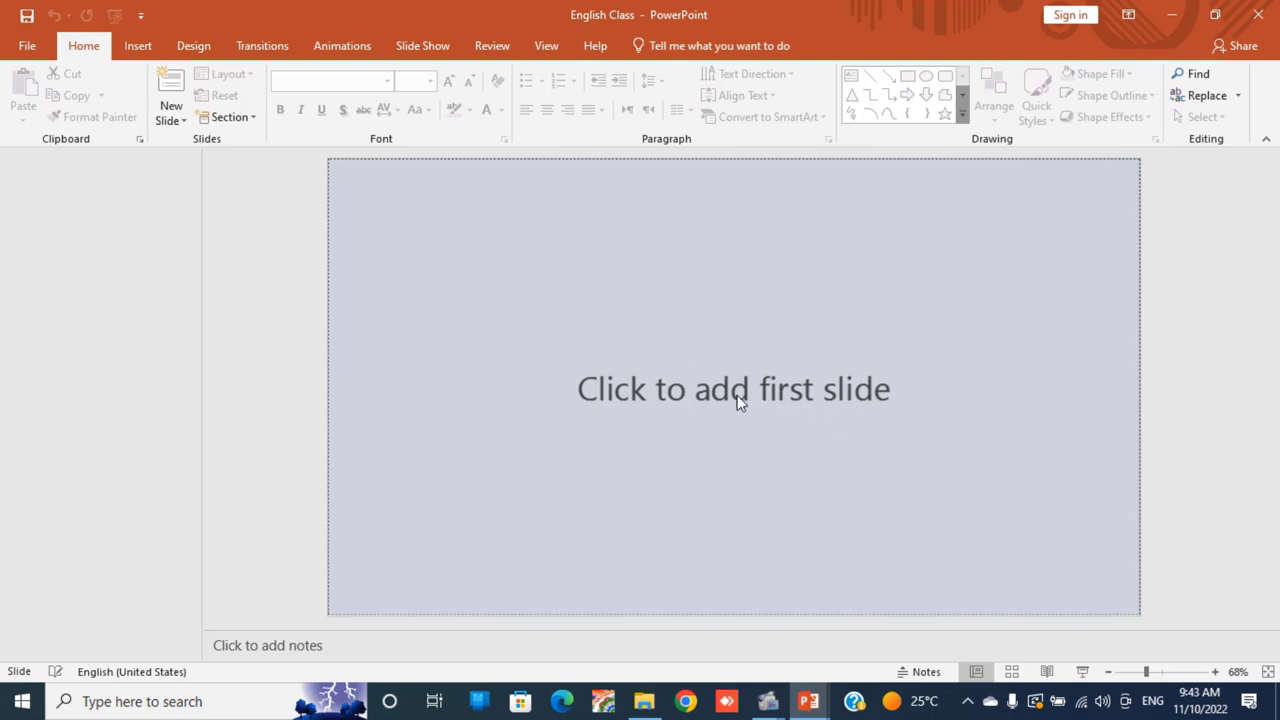
- Add the first slide and enter Welcome as its title and Everybody as its subtitle
{"action": "left_click", "coordinate": [708, 396]}
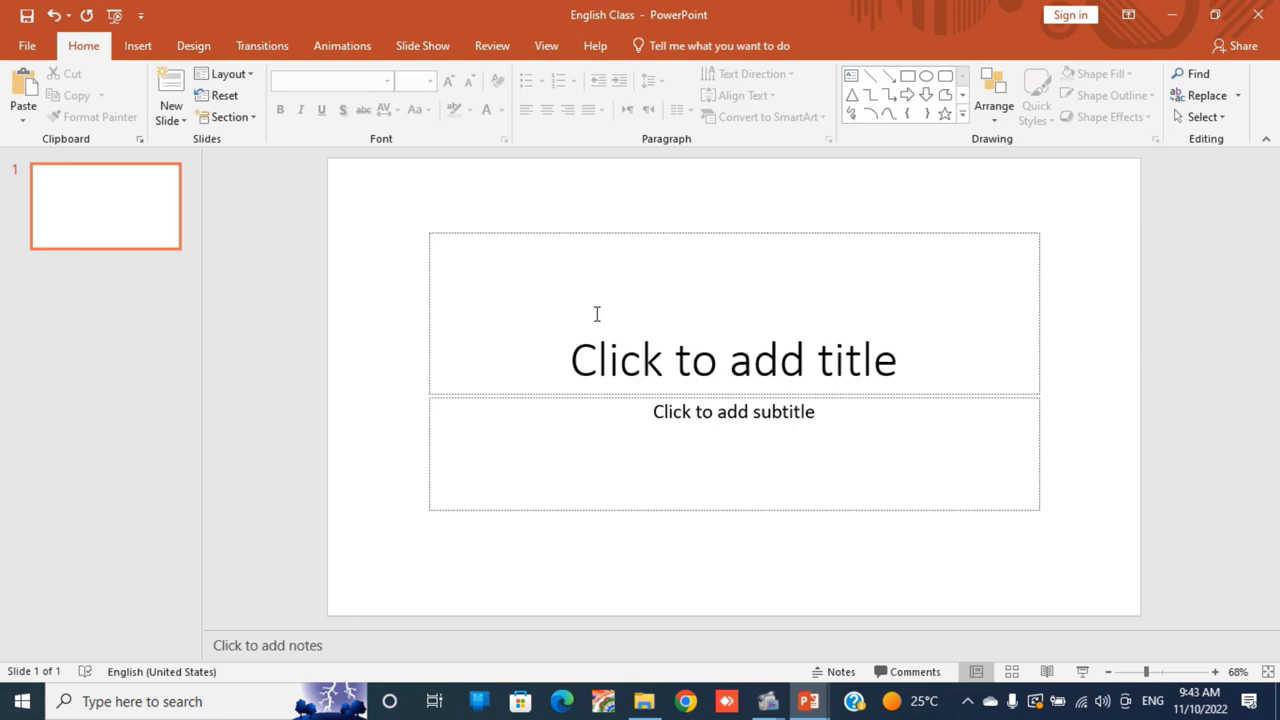
{"action": "left_click", "coordinate": [662, 352]}
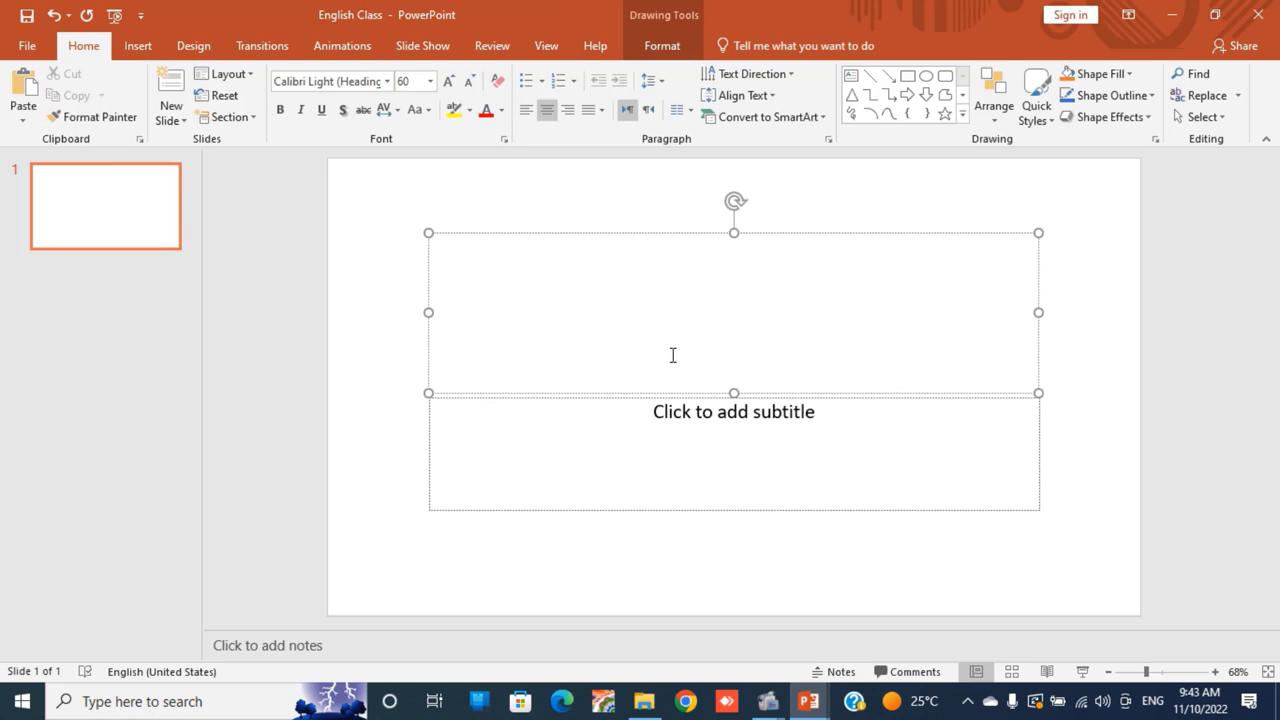
{"action": "type", "text": "Welcome"}
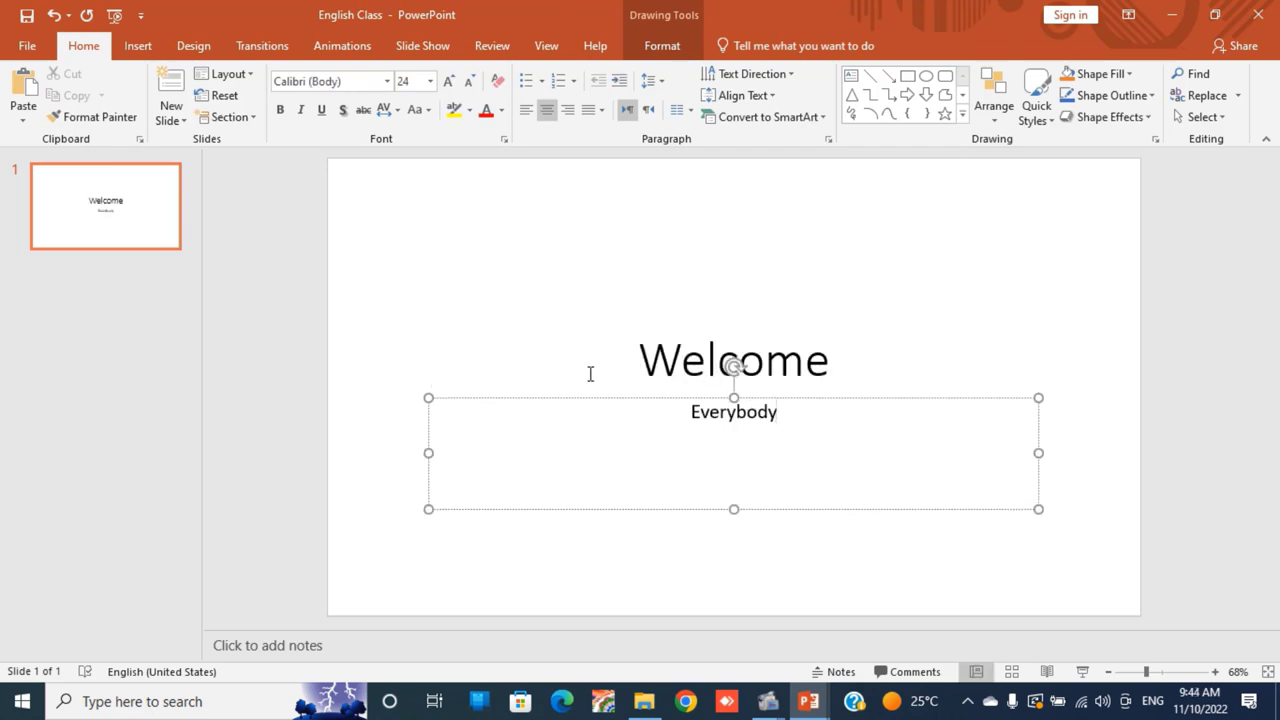